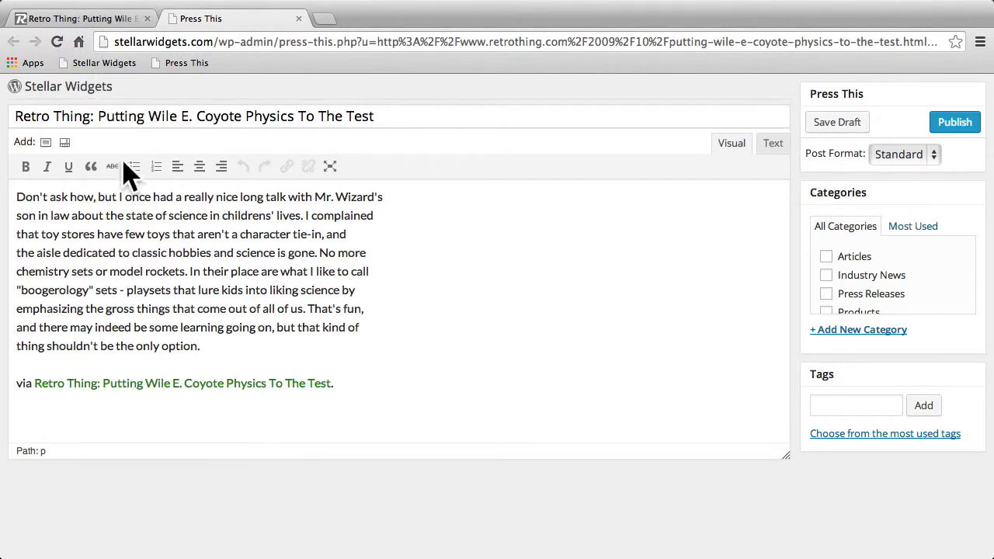
# Insert the coyote and roadrunner picture from the source page above the quoted text in the post
pyautogui.click(46, 143)
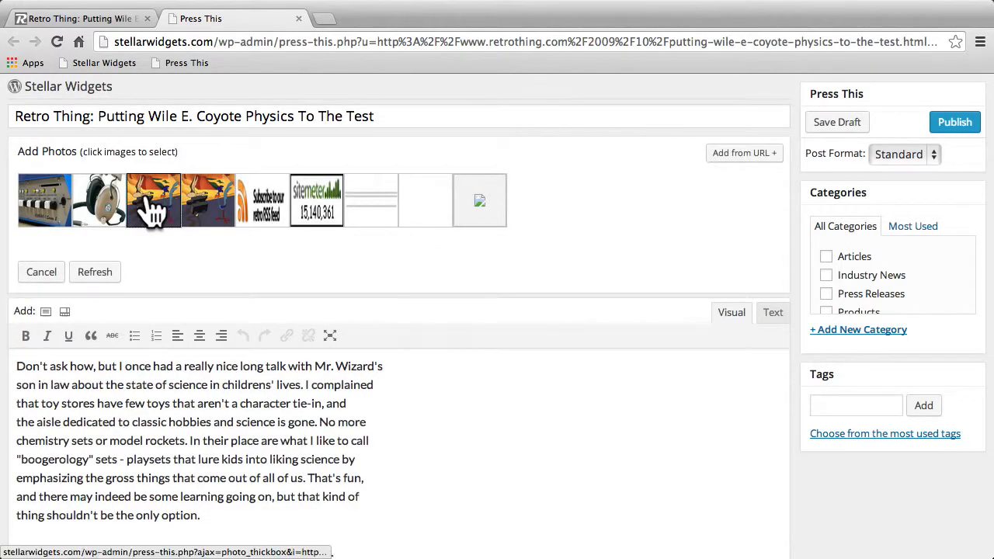
pyautogui.click(153, 204)
pyautogui.click(665, 130)
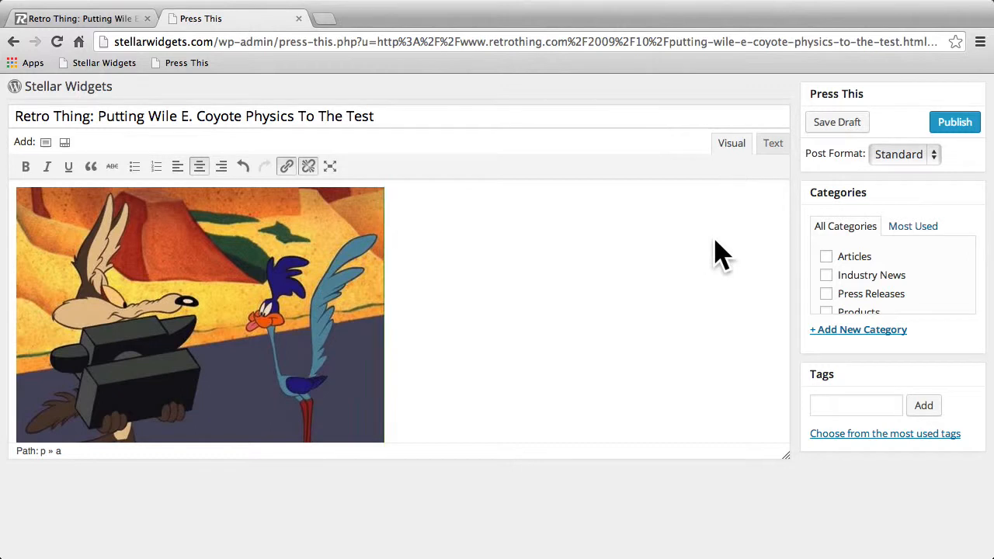
# Publish the clipped post in the Articles category with the Aside post format
pyautogui.click(858, 259)
pyautogui.click(909, 157)
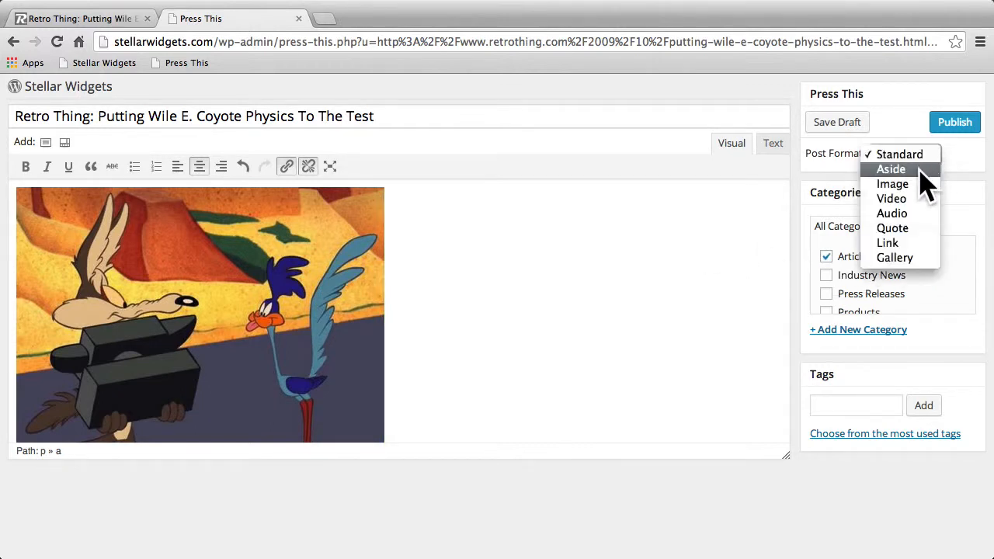
pyautogui.click(925, 185)
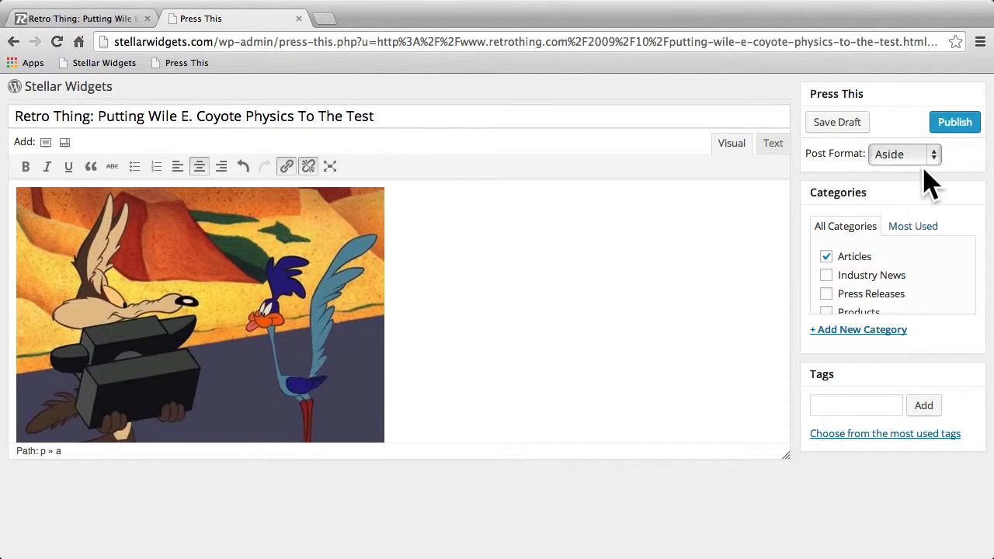
pyautogui.click(957, 131)
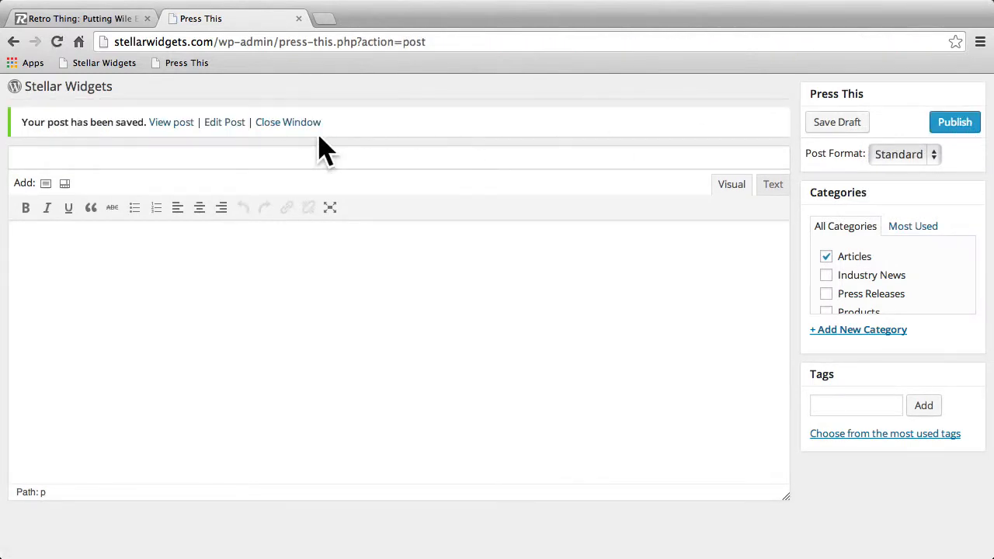
# View the published post on the site and read through its content
pyautogui.click(171, 124)
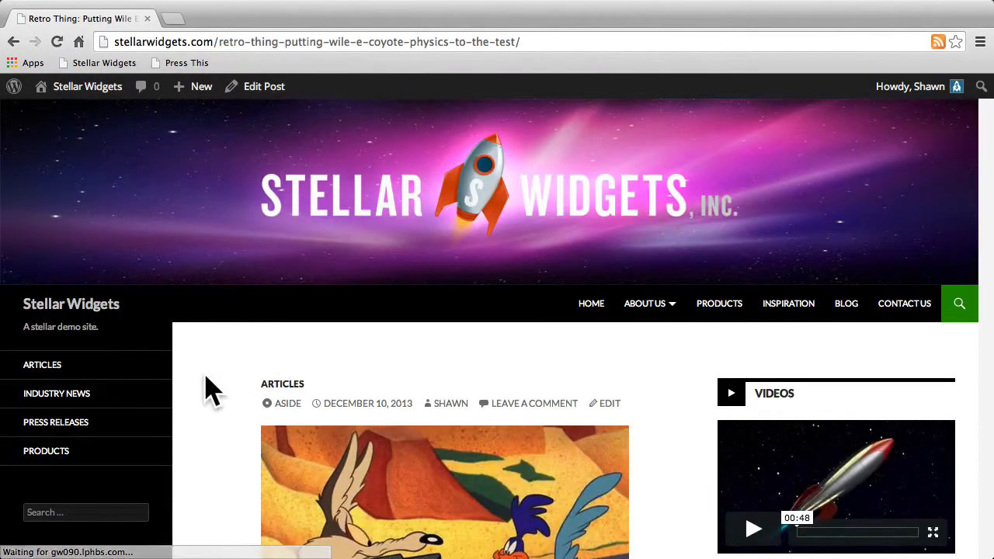
pyautogui.scroll(-5, 206, 391)
pyautogui.scroll(-5, 206, 391)
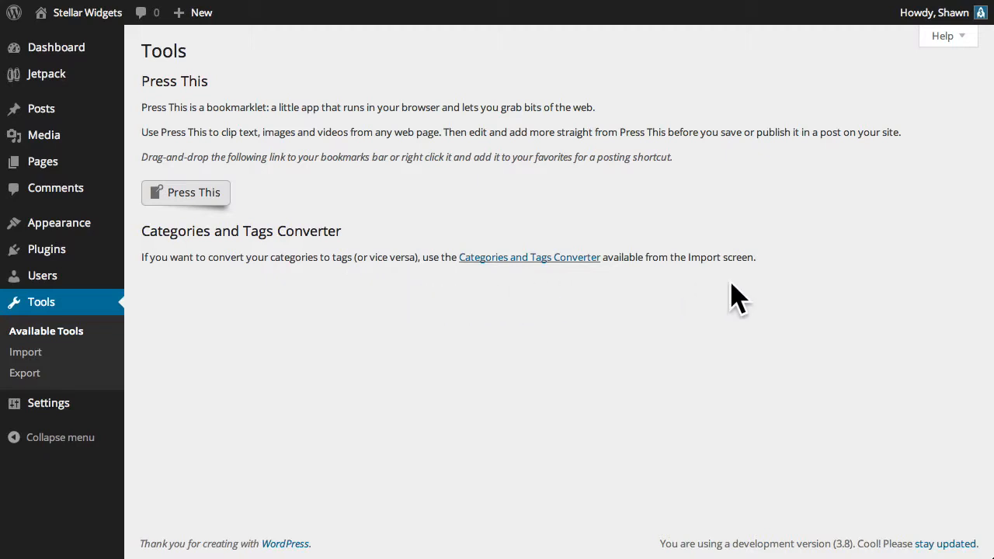
# Review the WordPress importer's description and installation instructions from the available import systems, and close its details
pyautogui.click(81, 355)
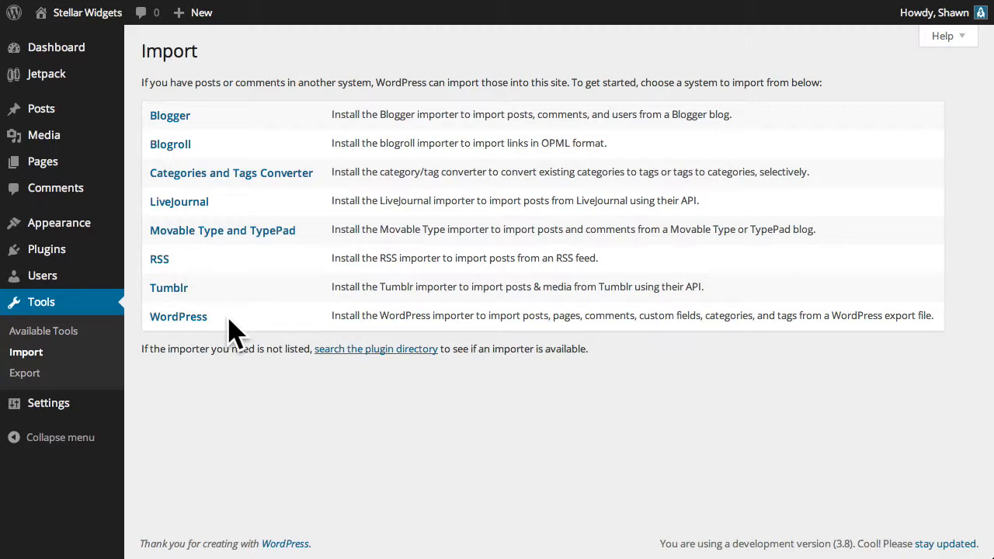
pyautogui.click(189, 317)
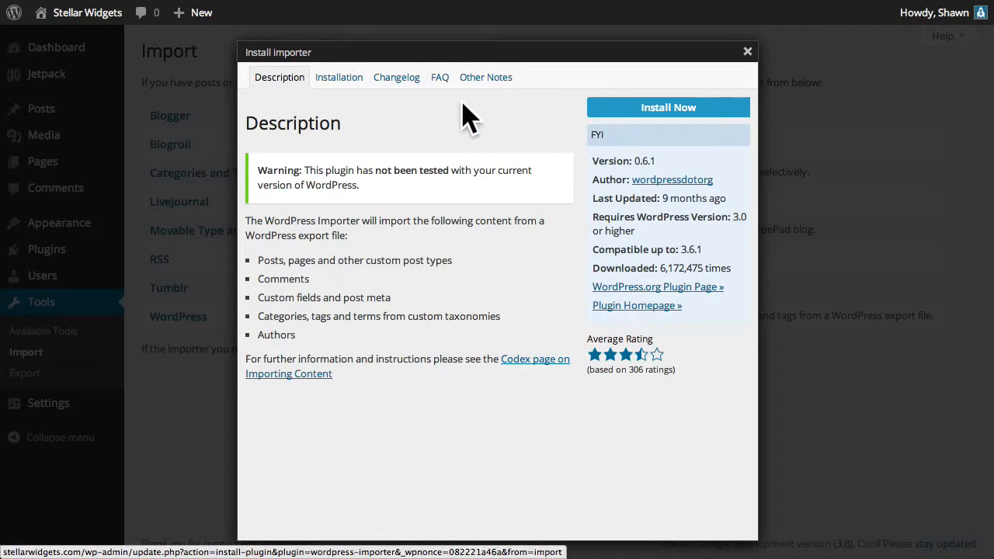
pyautogui.click(342, 87)
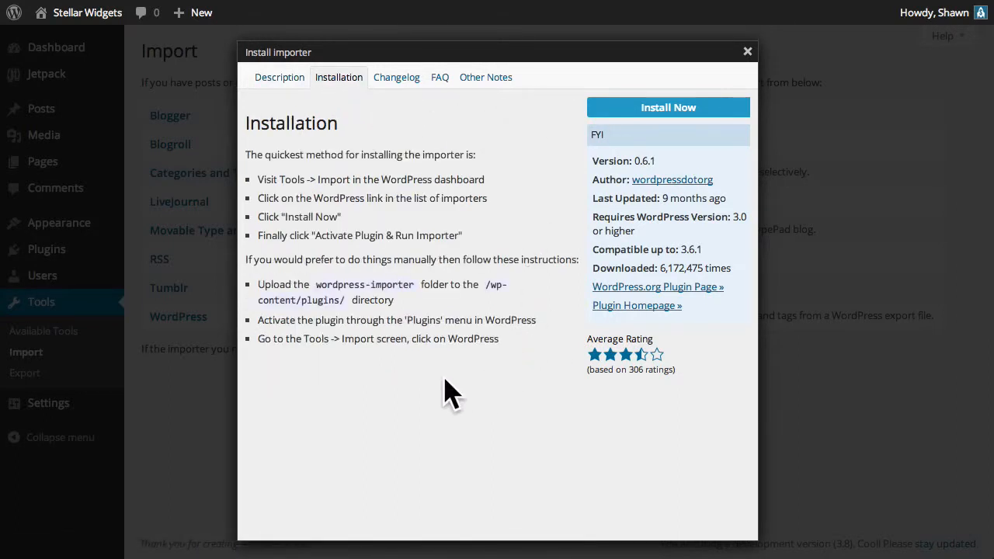
pyautogui.click(748, 51)
# Examine the site's export options, checking the category and author filters for Posts and the options for Pages
pyautogui.click(19, 375)
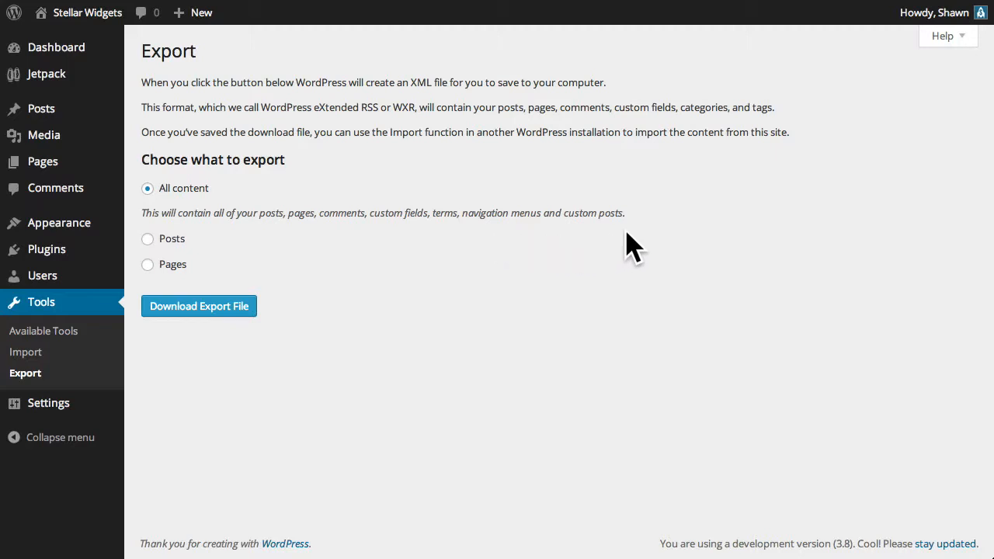
pyautogui.click(172, 240)
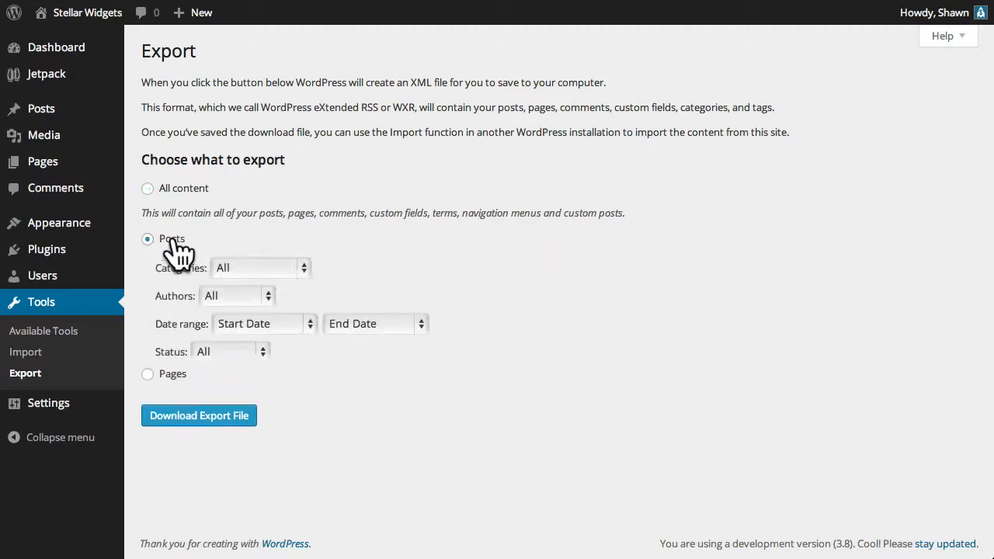
pyautogui.click(295, 267)
pyautogui.click(342, 281)
pyautogui.click(269, 296)
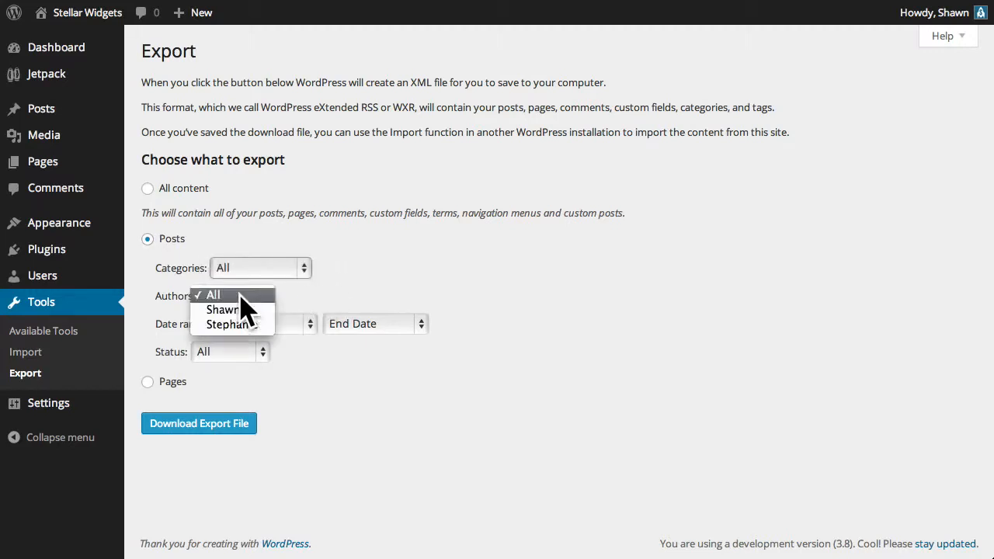
pyautogui.click(310, 303)
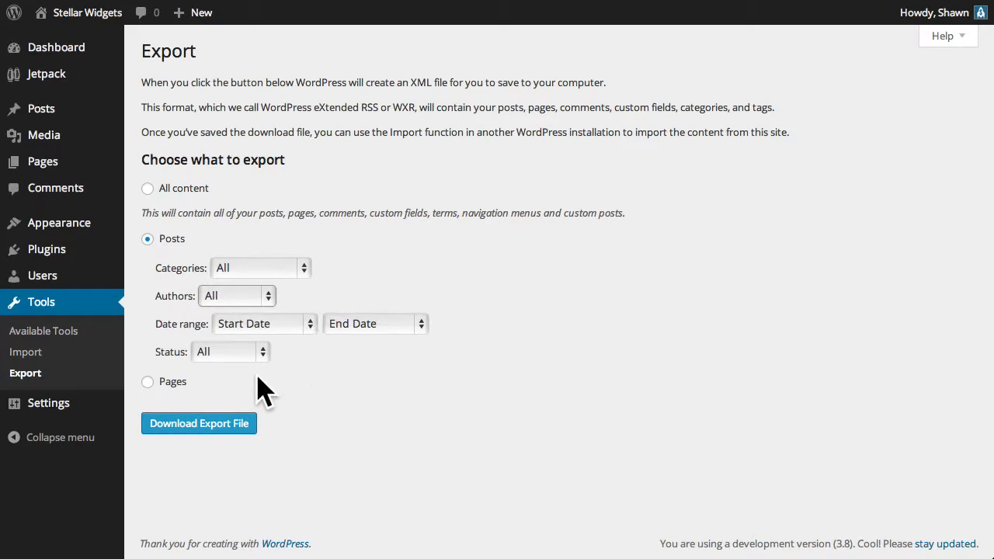
pyautogui.click(173, 383)
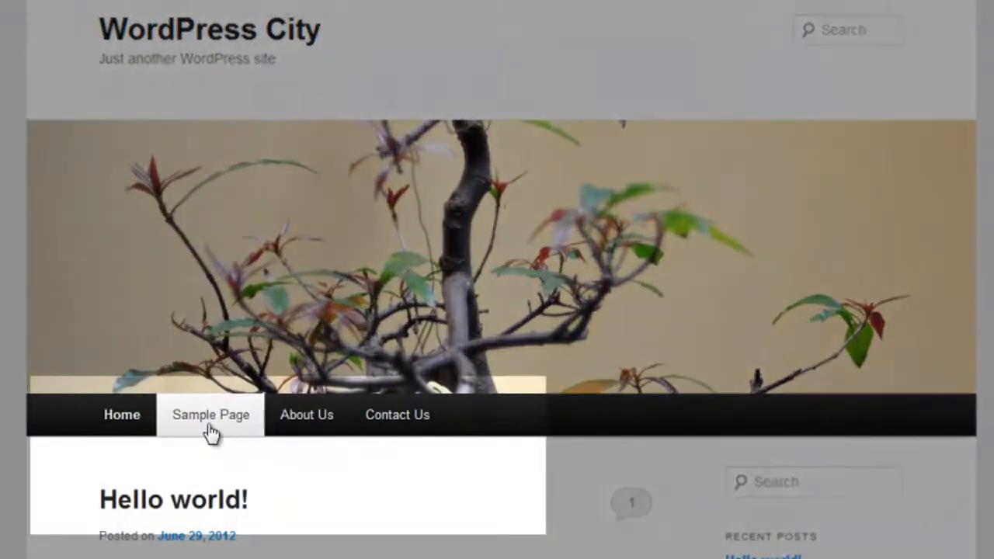
# Examine how pages appear in the site's navigation bar, including the About Us, Contact Us and Products submenus, and the admin page list
pyautogui.moveTo(294, 431)
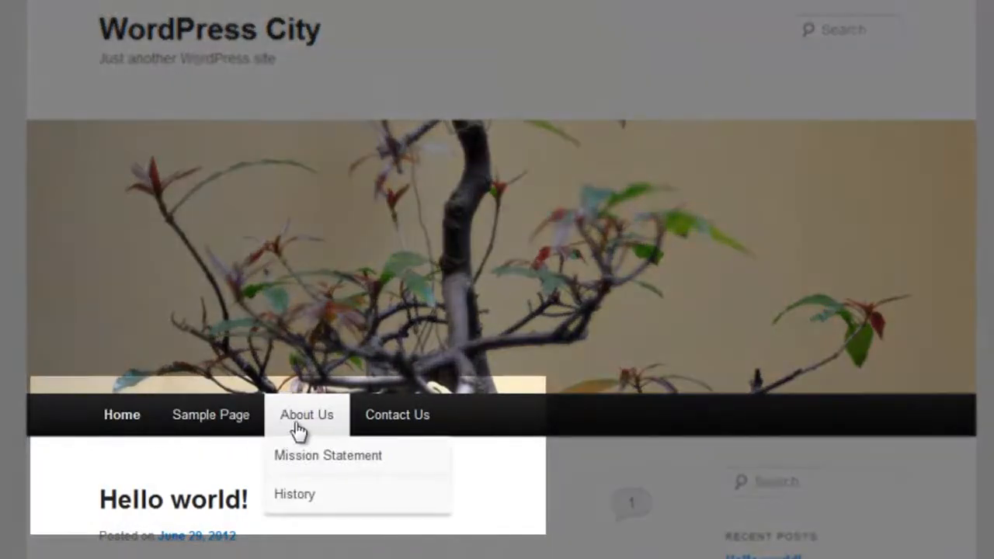
pyautogui.moveTo(369, 433)
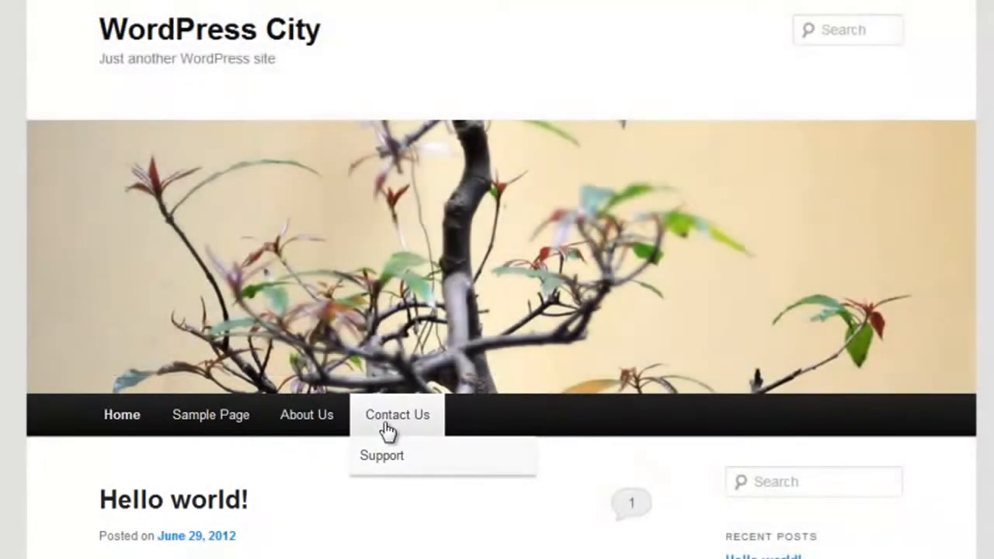
pyautogui.moveTo(395, 460)
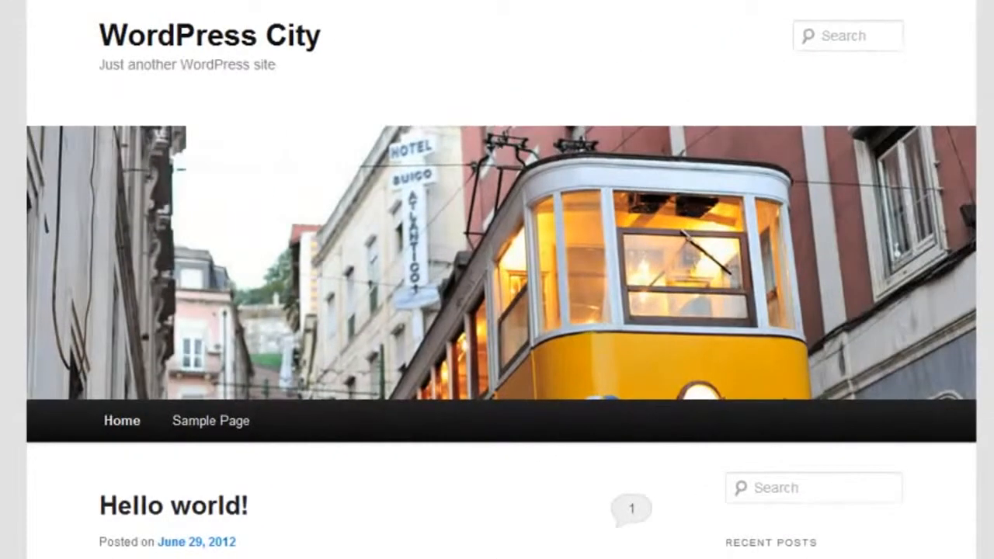
pyautogui.scroll(-3, 502, 280)
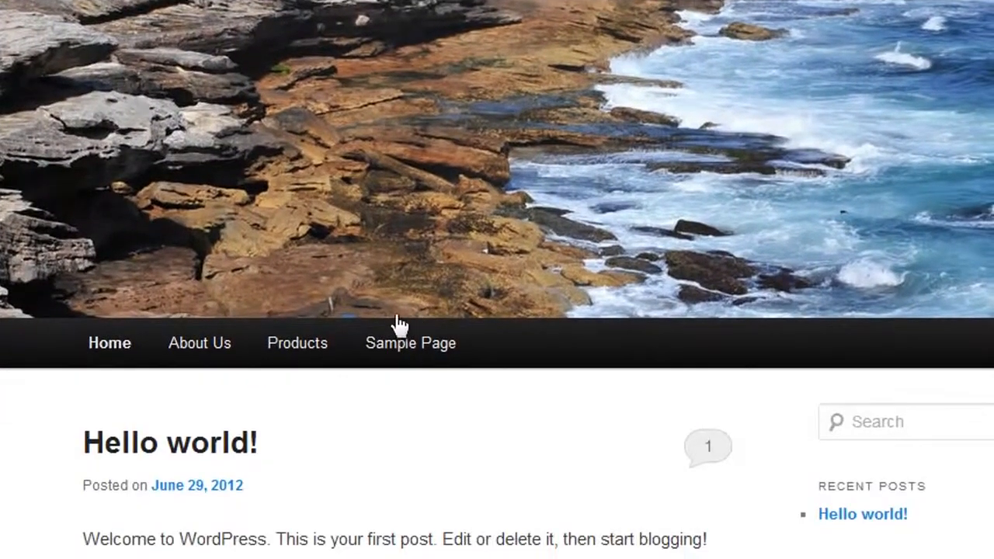
pyautogui.moveTo(204, 388)
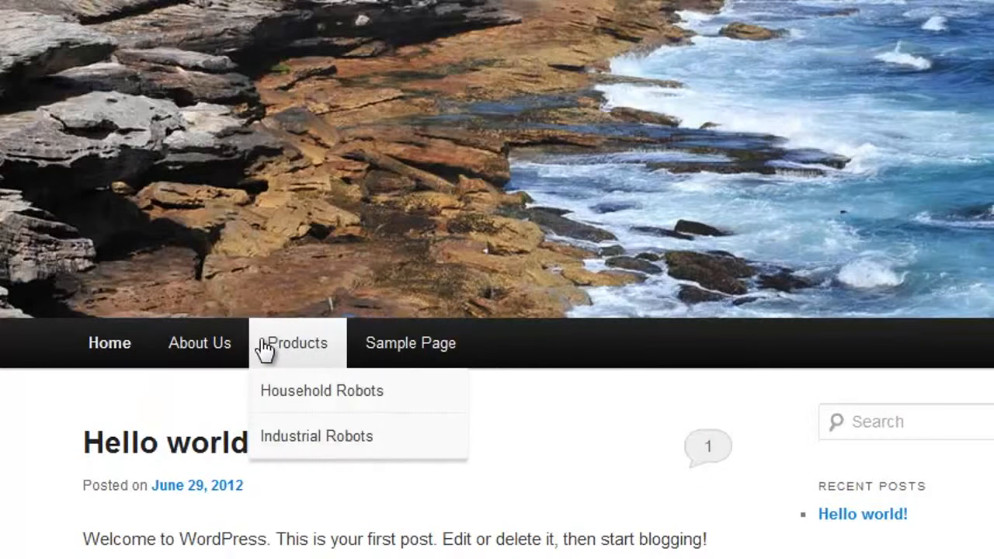
pyautogui.moveTo(210, 347)
pyautogui.moveTo(301, 359)
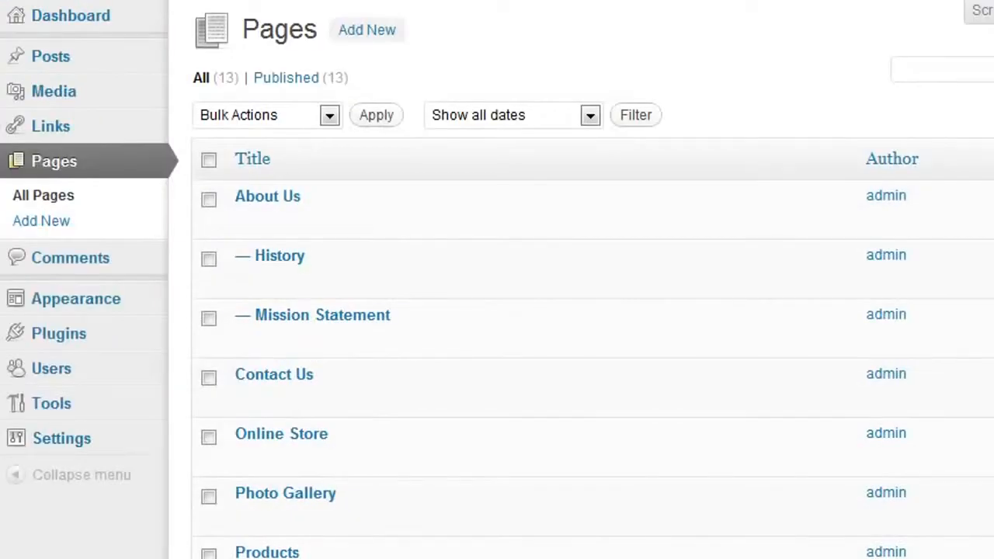
pyautogui.scroll(-3, 497, 280)
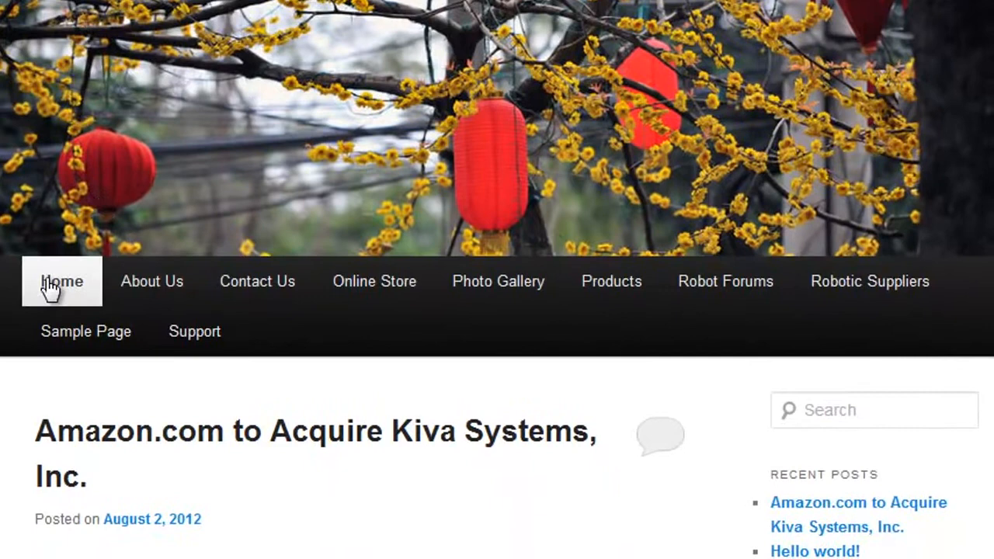
pyautogui.moveTo(139, 284)
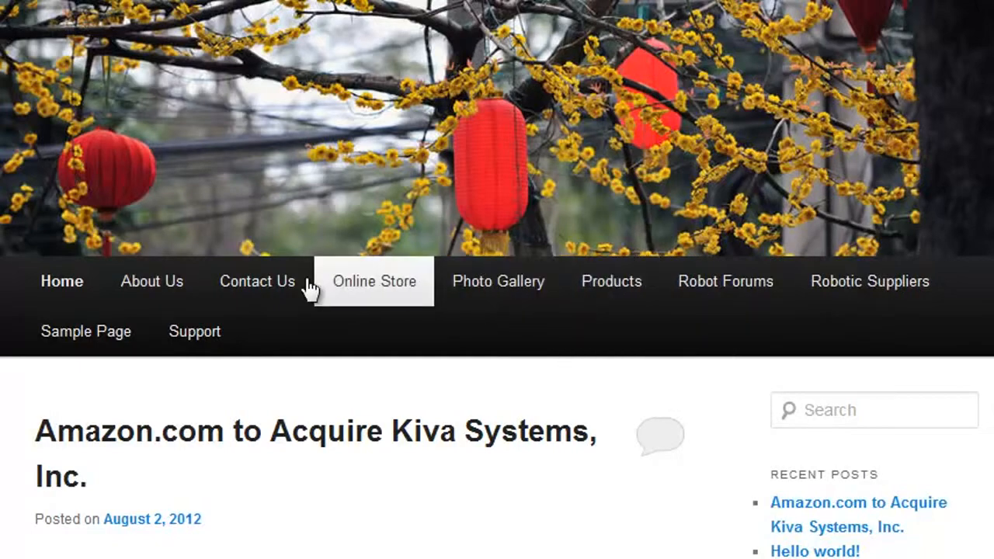
pyautogui.moveTo(173, 288)
pyautogui.moveTo(578, 288)
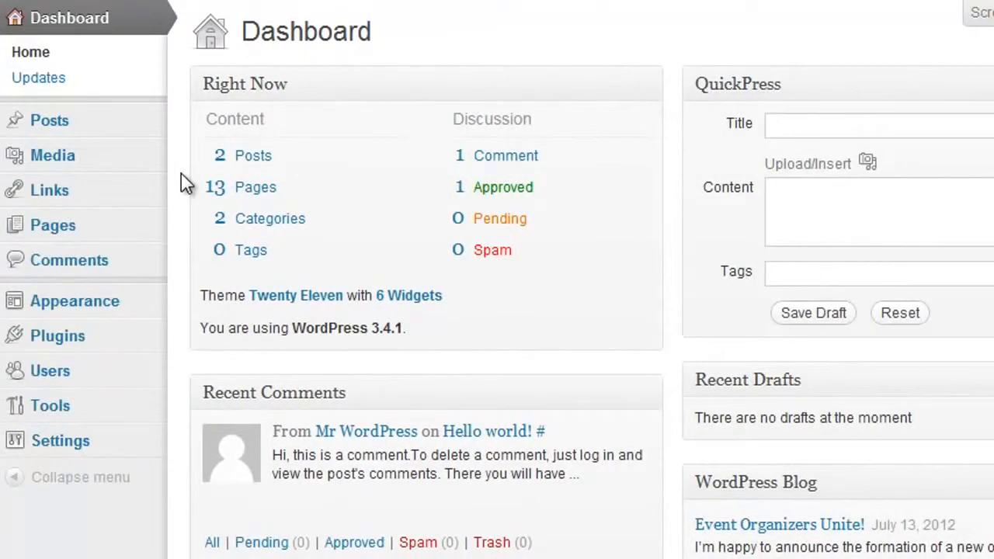
# Create a custom menu named Global Navigation in the site's appearance settings
pyautogui.moveTo(111, 305)
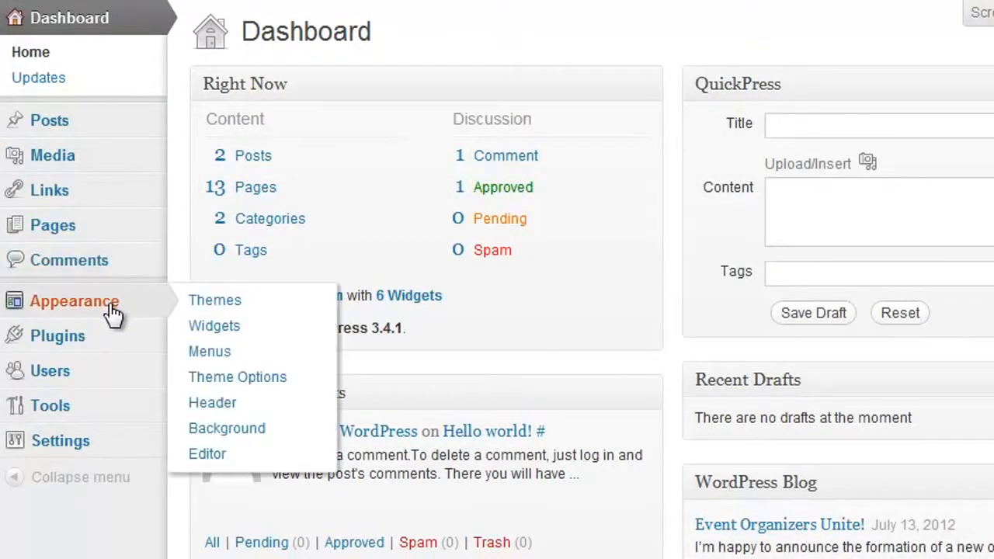
pyautogui.click(211, 351)
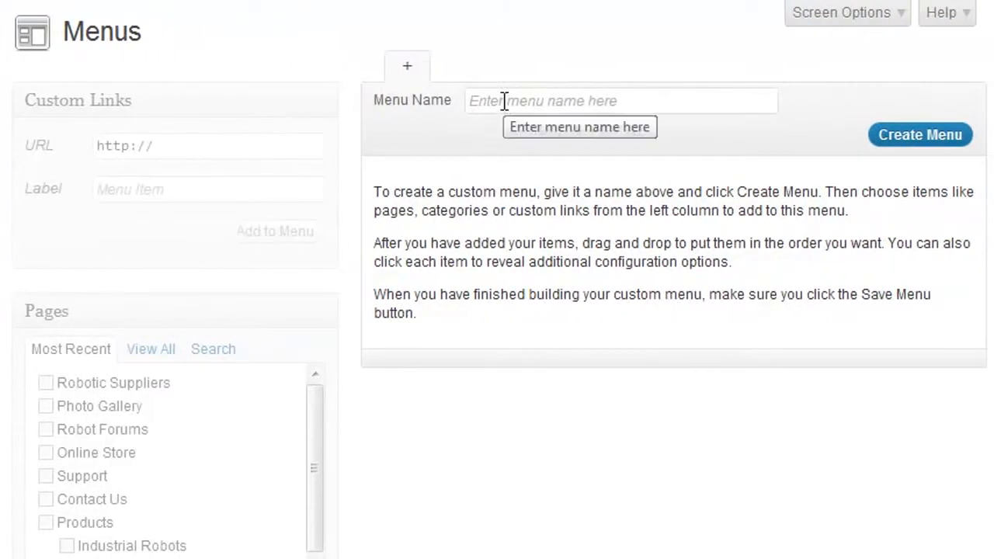
pyautogui.click(504, 99)
pyautogui.write('Gl')
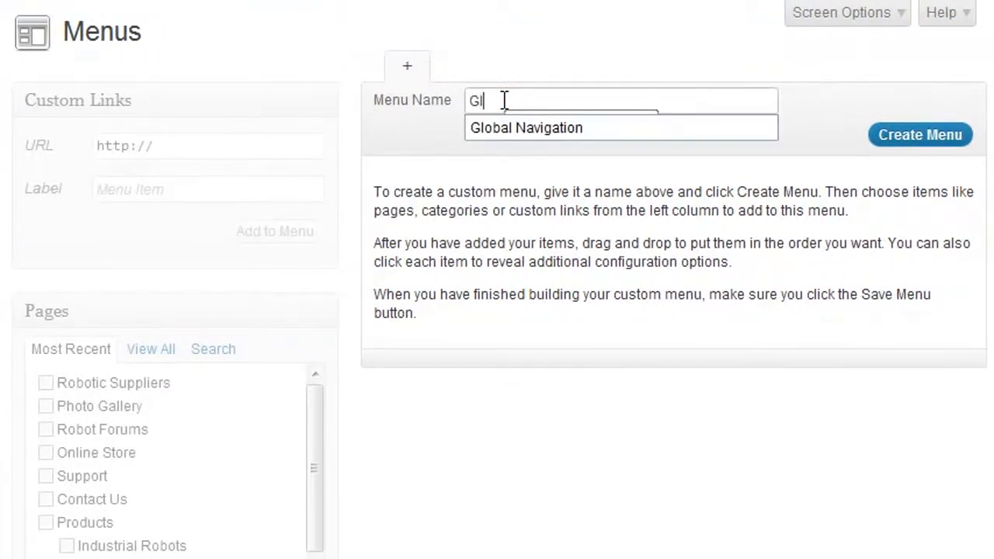
pyautogui.press('Down')
pyautogui.press('Return')
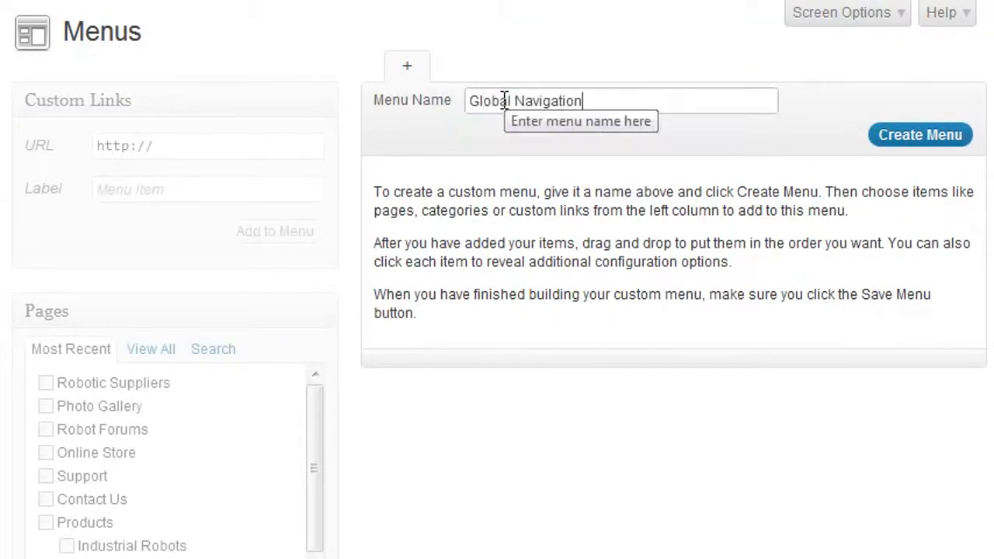
pyautogui.click(904, 133)
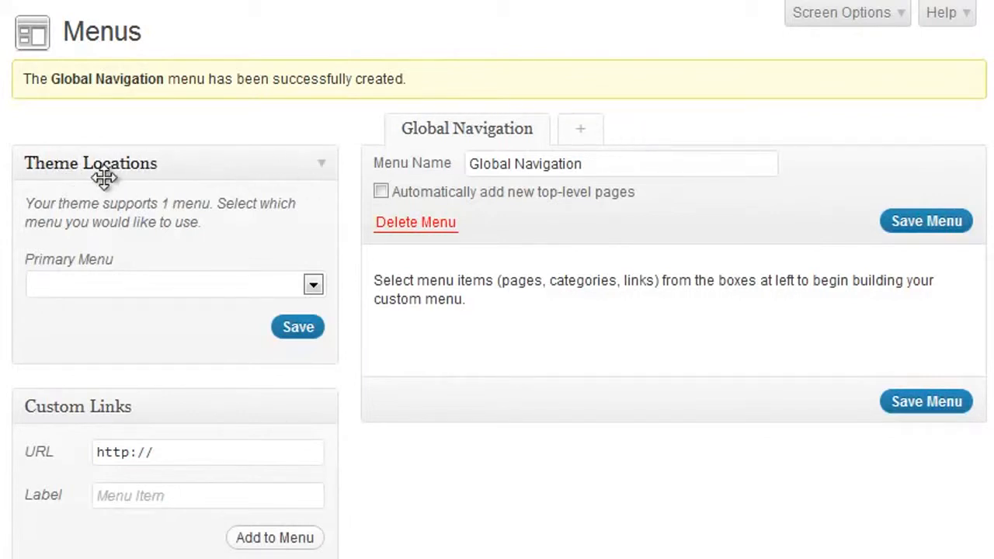
# Create a second custom menu named Sidebar Menu
pyautogui.click(581, 134)
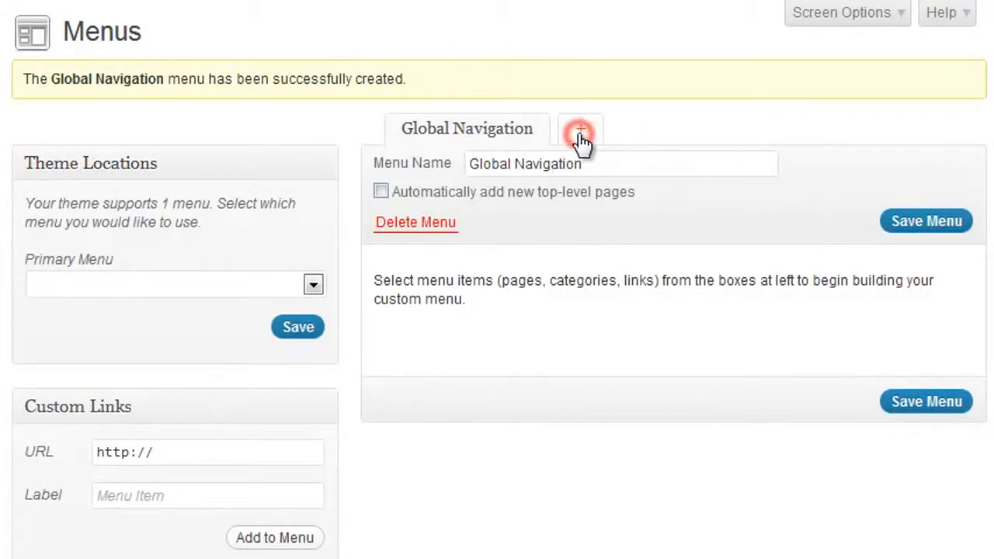
pyautogui.click(561, 97)
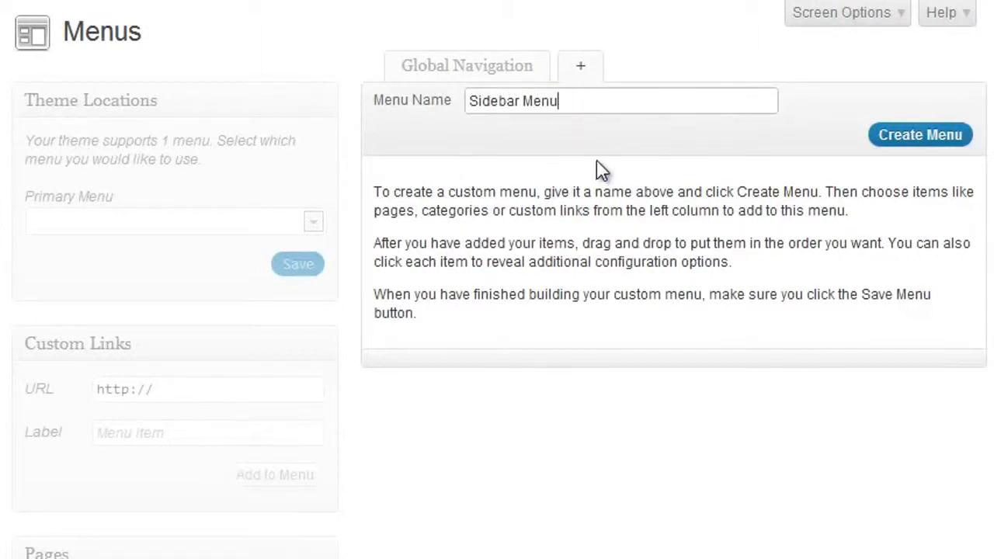
pyautogui.click(946, 142)
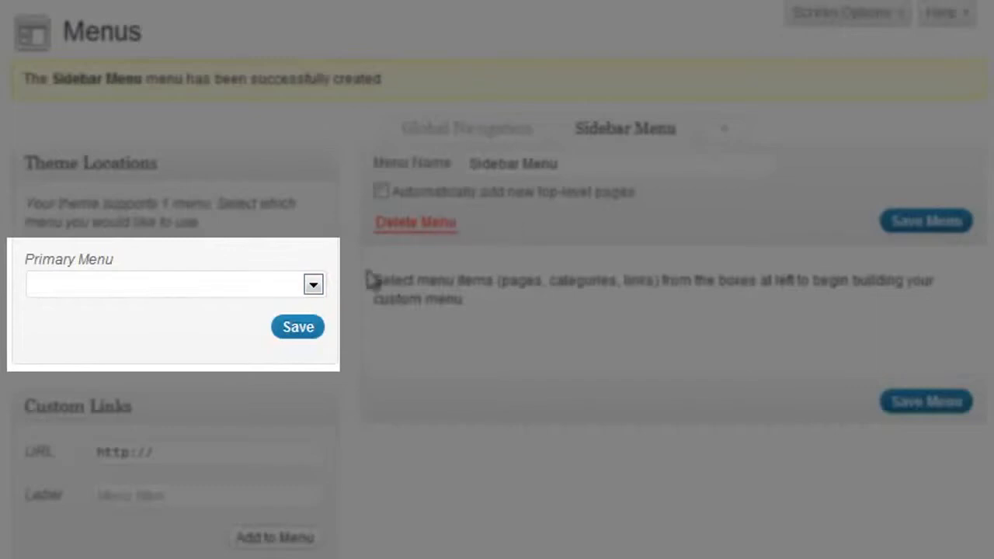
# Assign Global Navigation as the theme's Primary Menu and save the theme location
pyautogui.click(314, 286)
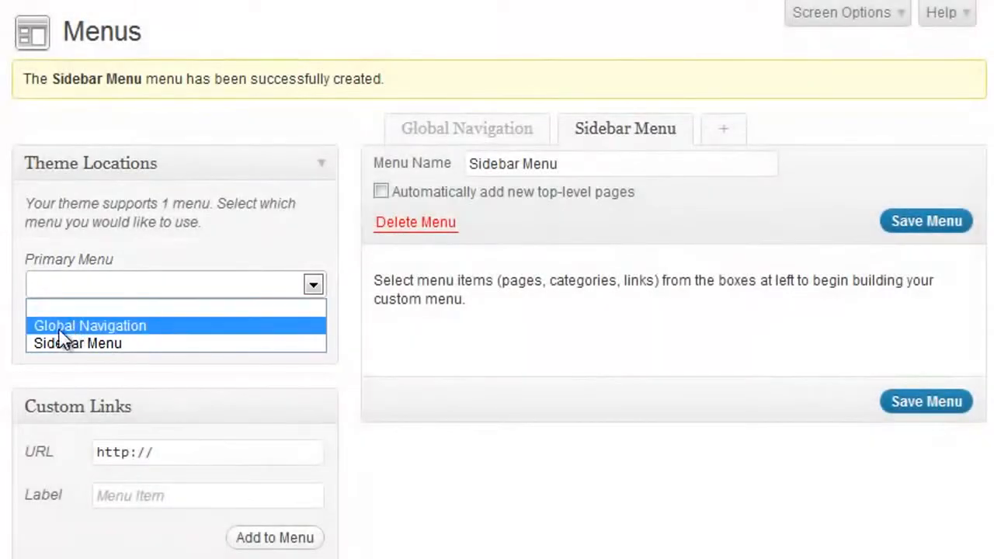
pyautogui.click(96, 323)
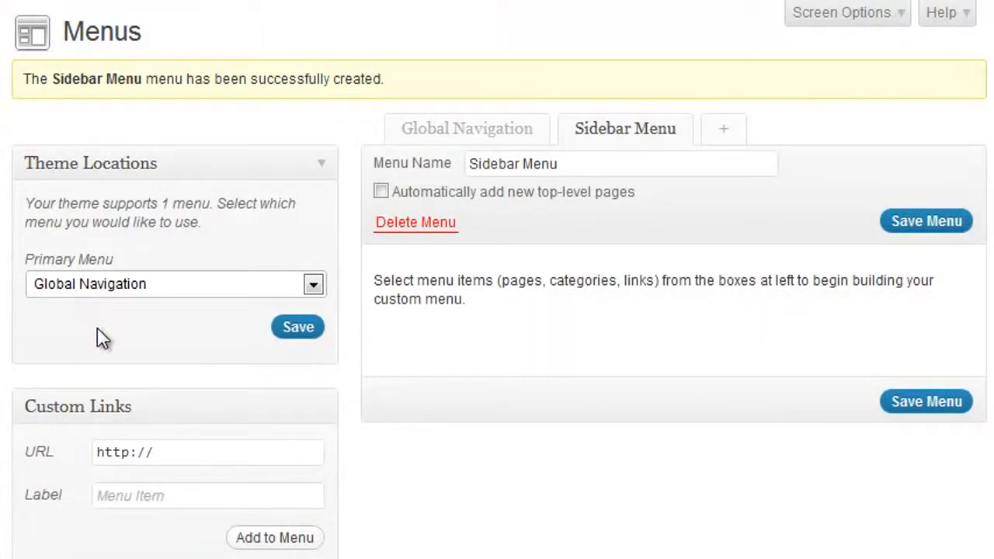
pyautogui.click(301, 332)
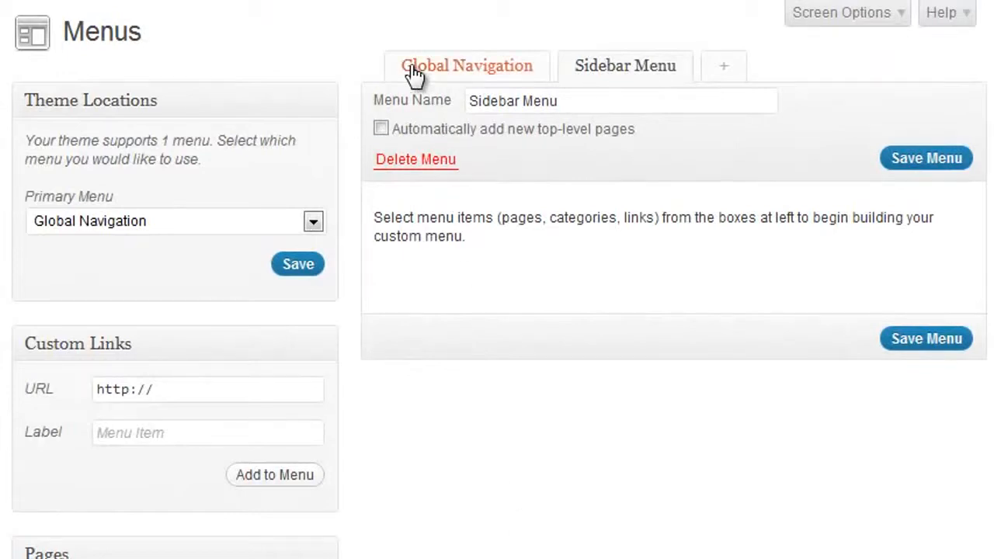
# Add all of the site's pages to the Global Navigation menu
pyautogui.click(506, 71)
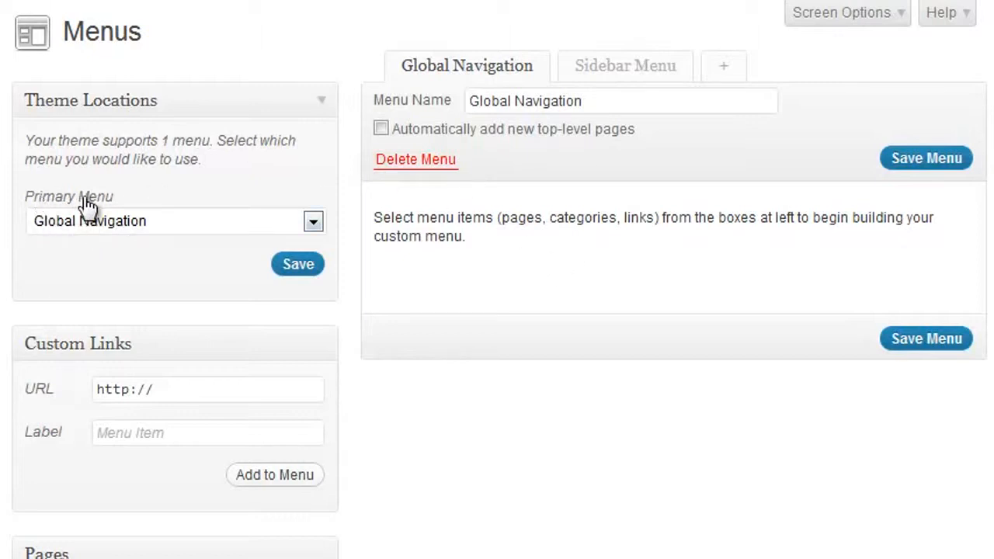
pyautogui.click(321, 103)
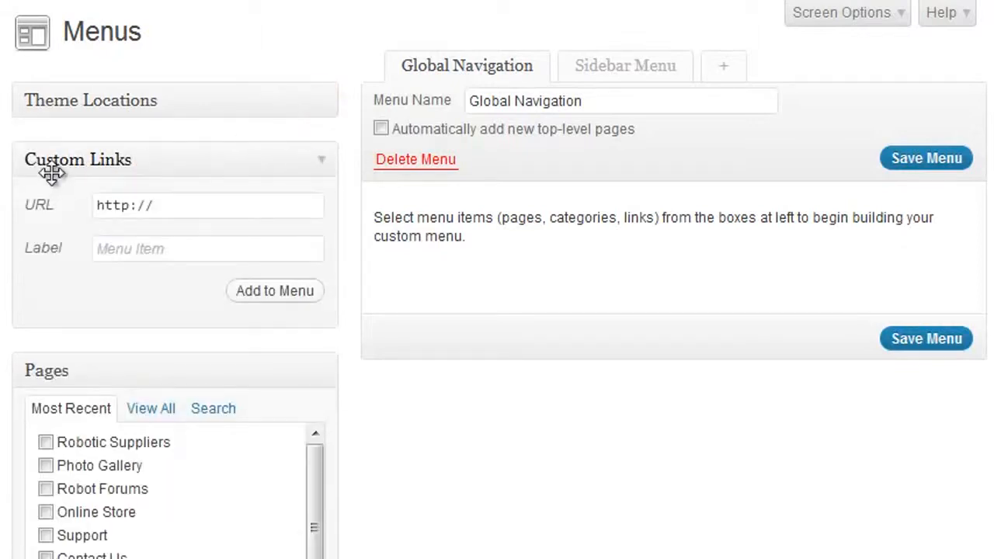
pyautogui.click(322, 164)
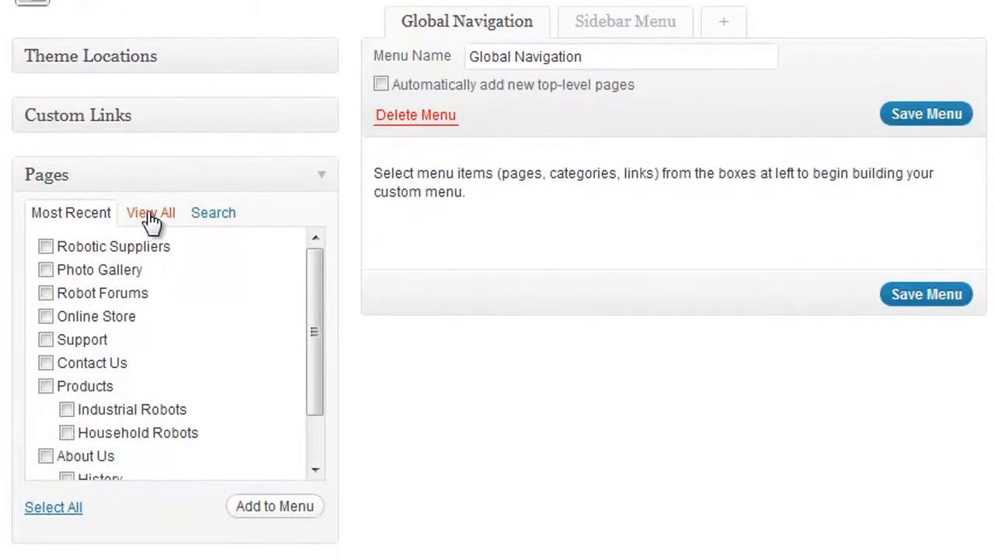
pyautogui.click(149, 215)
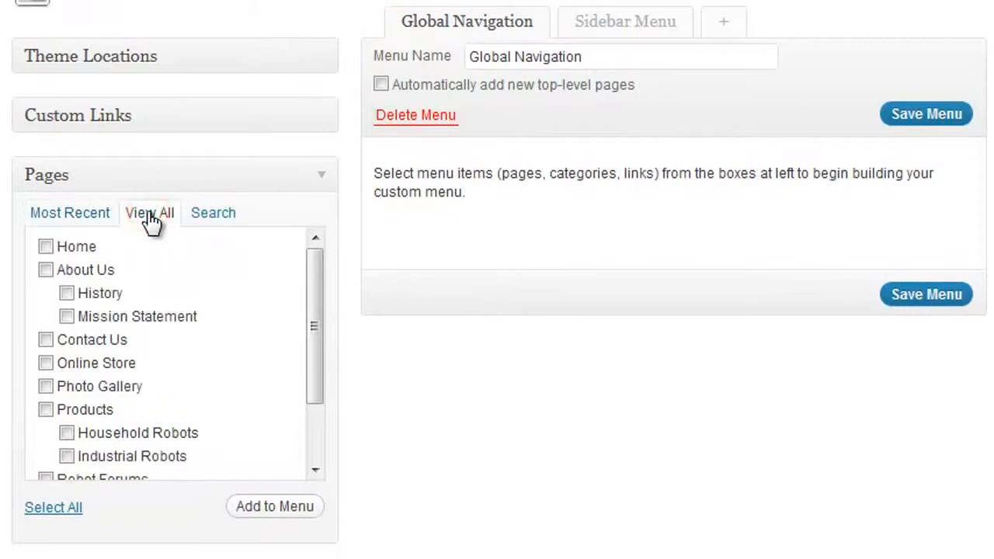
pyautogui.moveTo(316, 346)
pyautogui.mouseDown()
pyautogui.moveTo(323, 431)
pyautogui.moveTo(314, 330)
pyautogui.mouseUp()
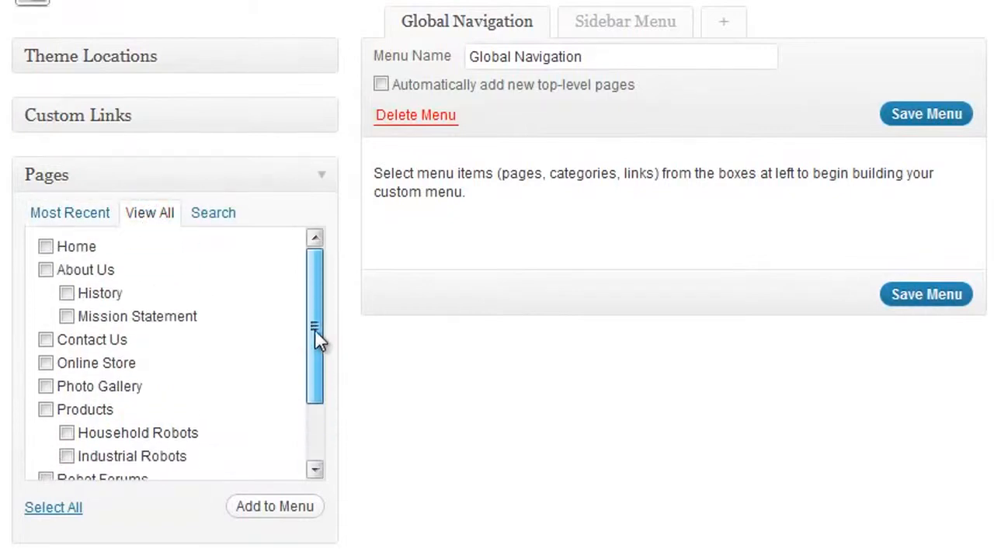
pyautogui.click(42, 509)
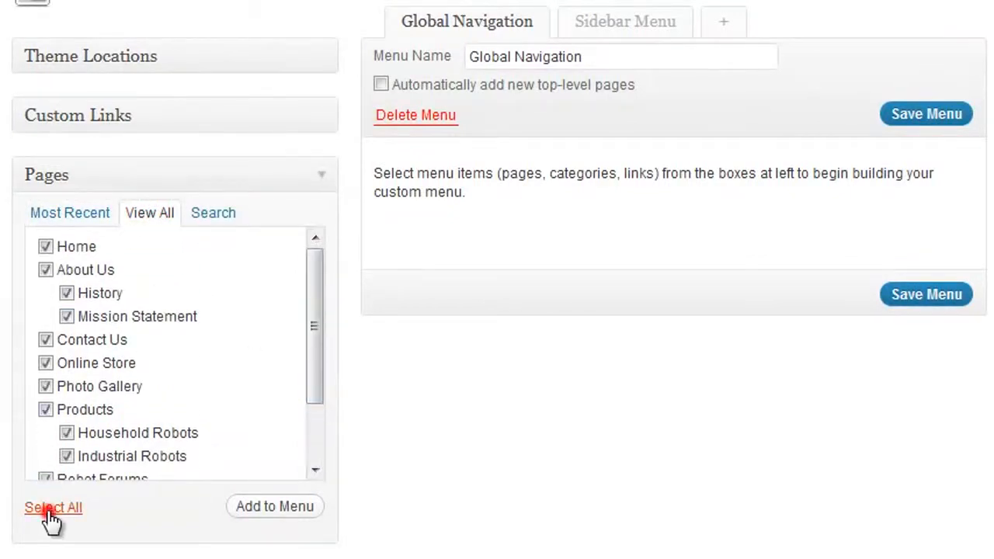
pyautogui.click(262, 519)
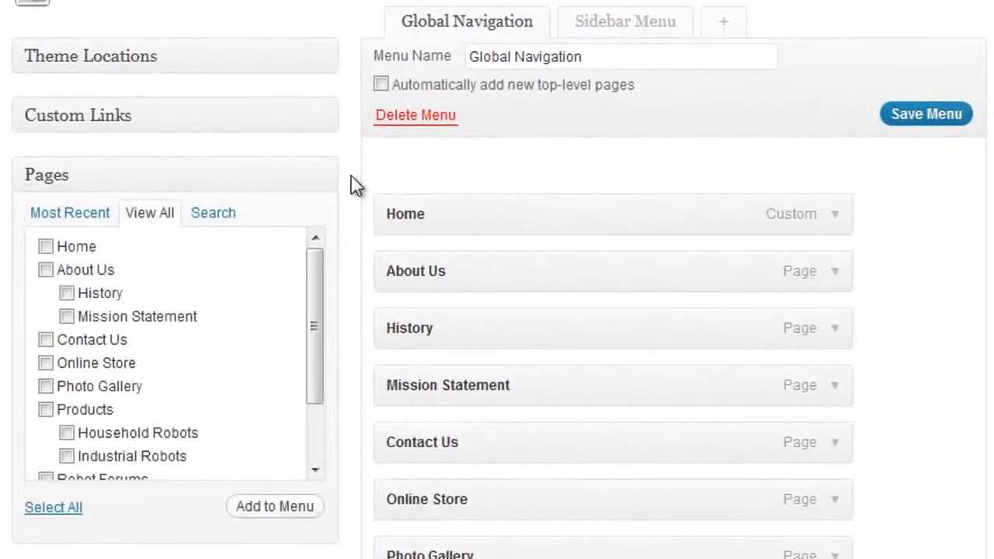
# Add the Robot News category to the Global Navigation menu
pyautogui.click(351, 181)
pyautogui.click(325, 181)
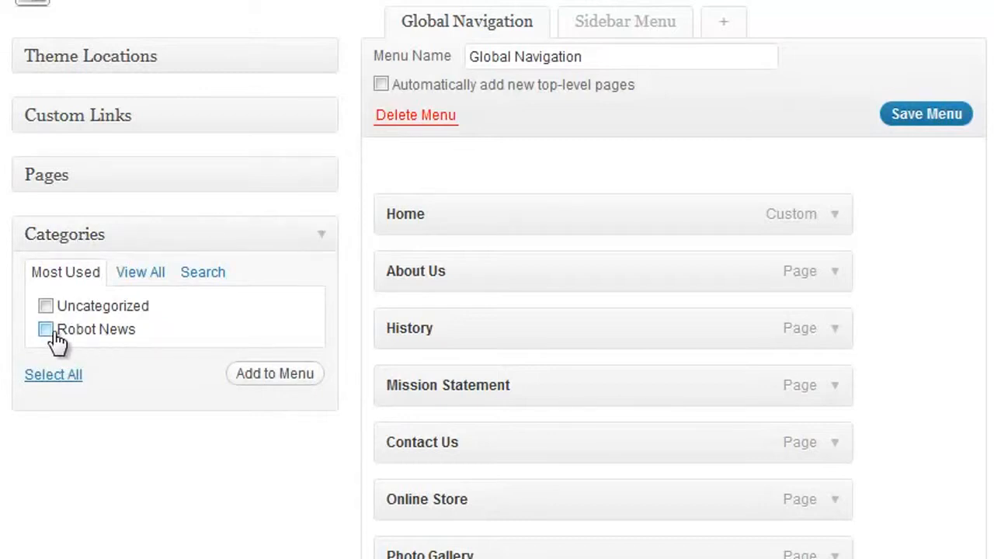
pyautogui.click(45, 330)
pyautogui.click(45, 329)
pyautogui.click(278, 374)
pyautogui.scroll(-7, 395, 433)
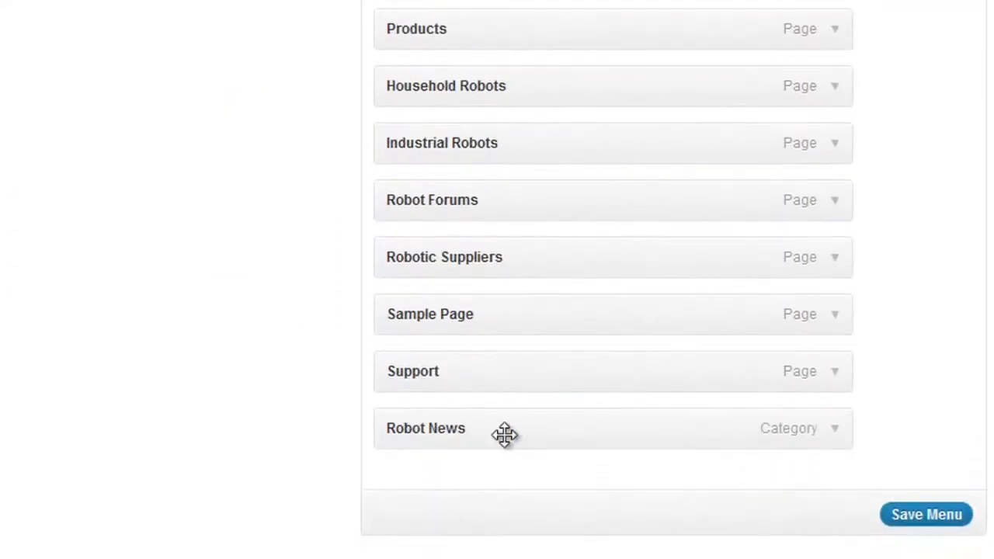
# Try showing the Posts and Tags boxes on the Menus screen and hide both again
pyautogui.scroll(5, 497, 279)
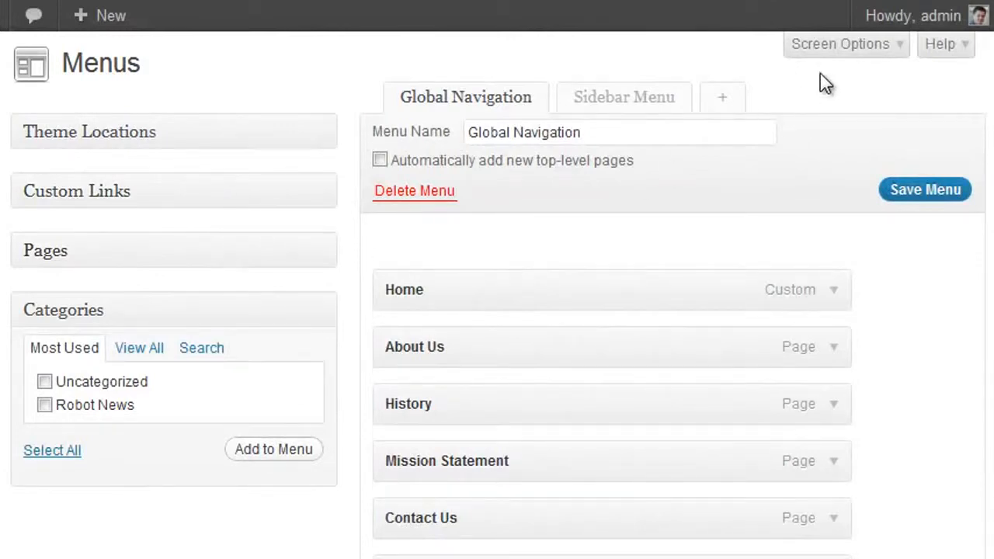
pyautogui.click(830, 48)
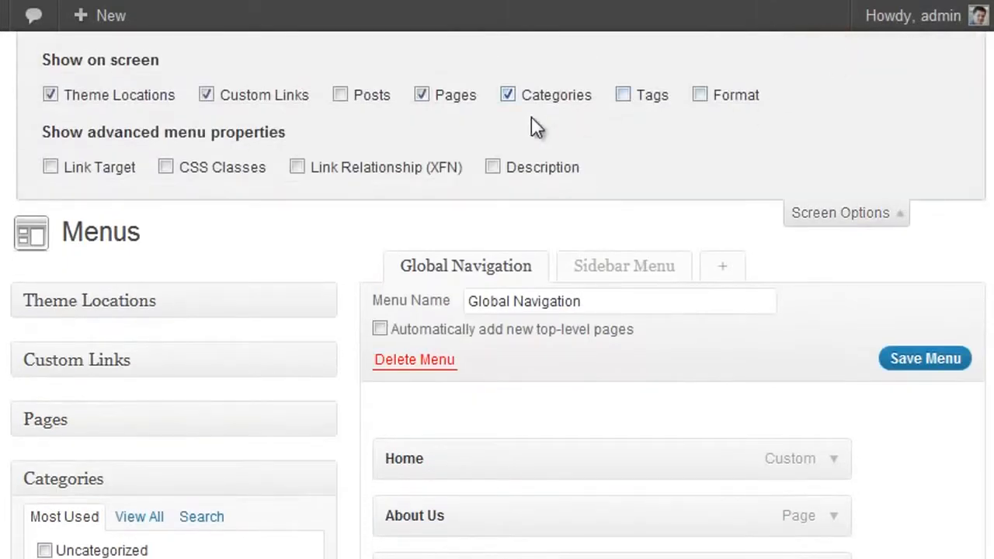
pyautogui.click(341, 95)
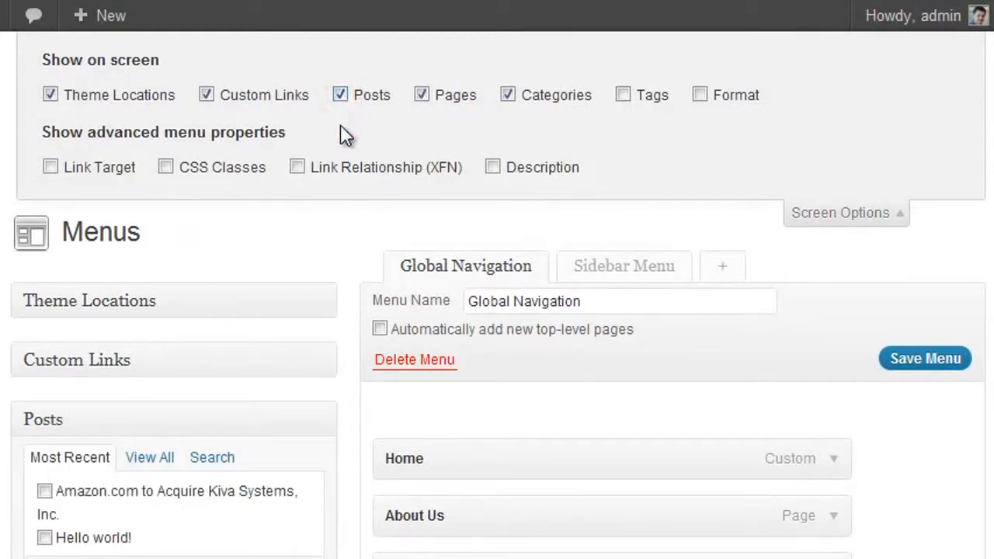
pyautogui.click(623, 94)
pyautogui.click(623, 94)
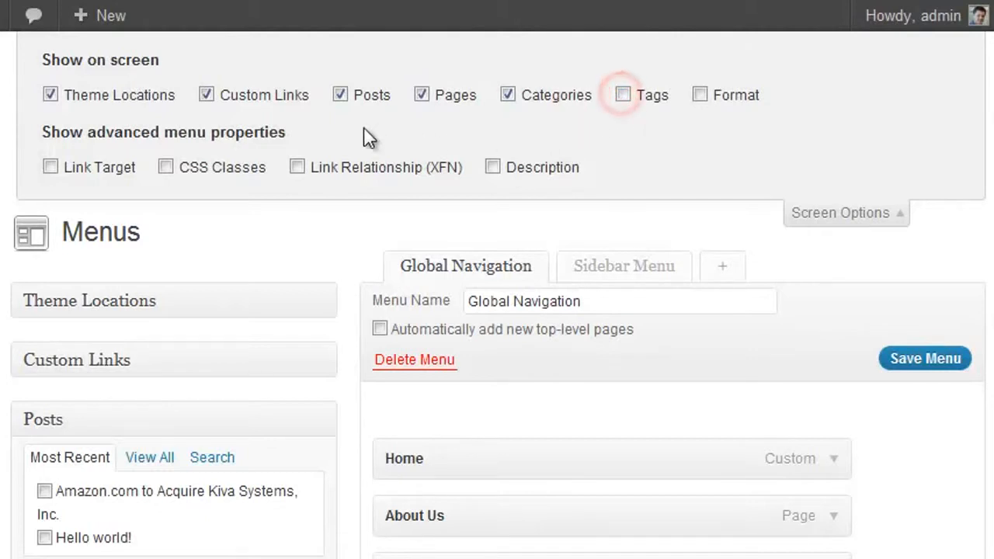
pyautogui.click(341, 95)
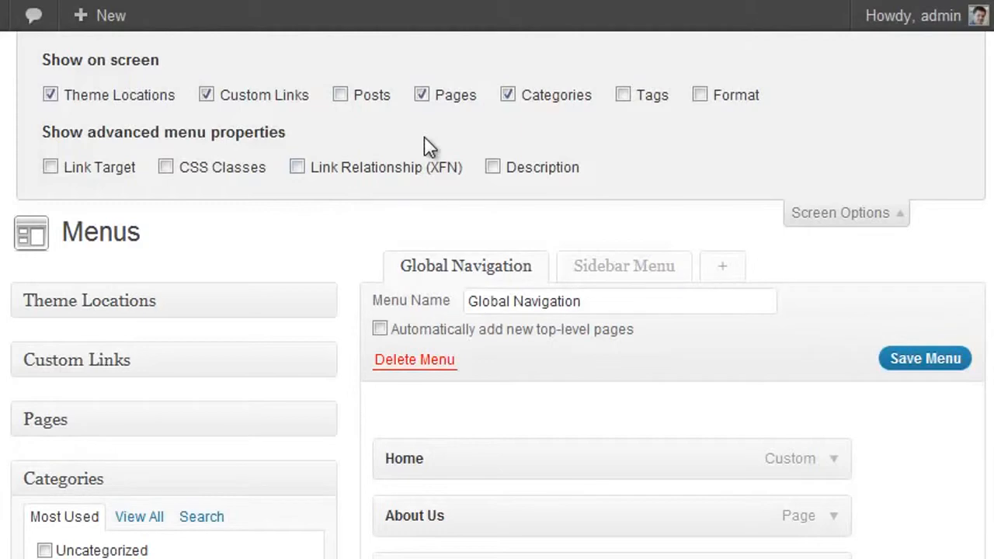
pyautogui.click(832, 216)
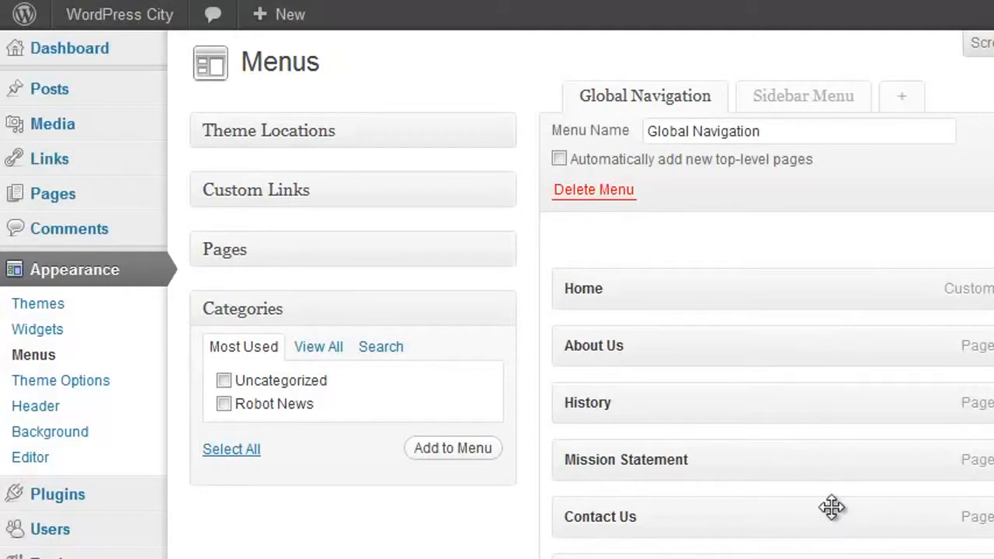
pyautogui.click(498, 195)
pyautogui.click(413, 231)
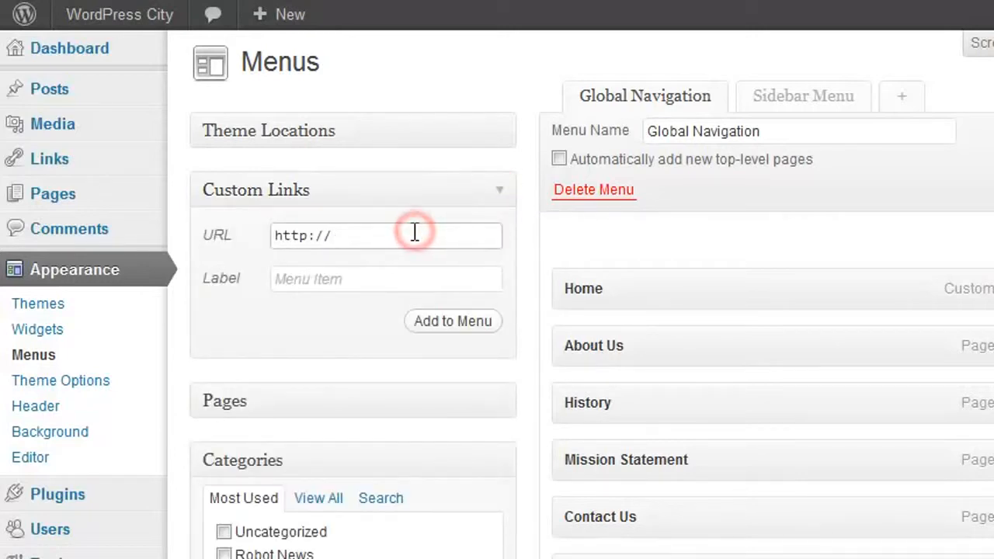
pyautogui.write('wpmu.or')
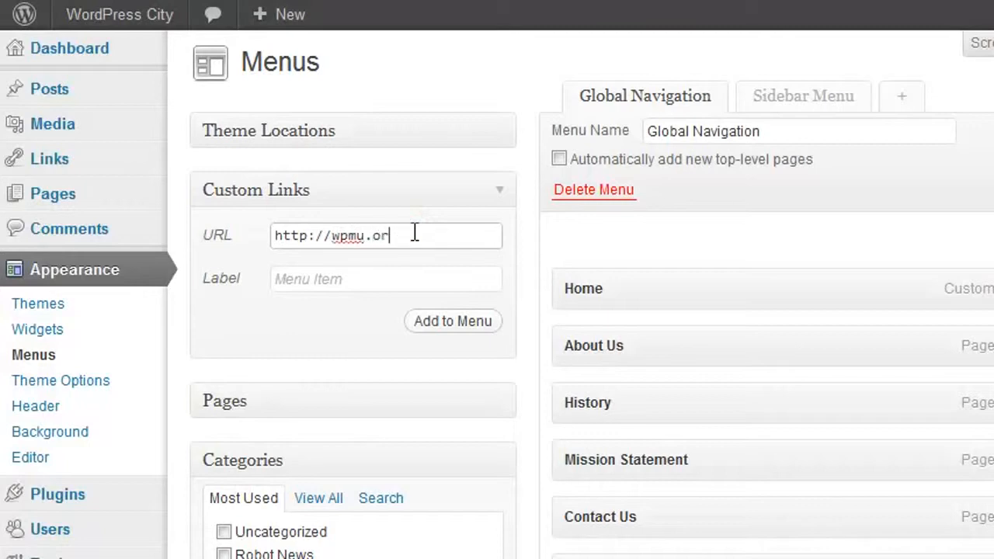
pyautogui.press('Tab')
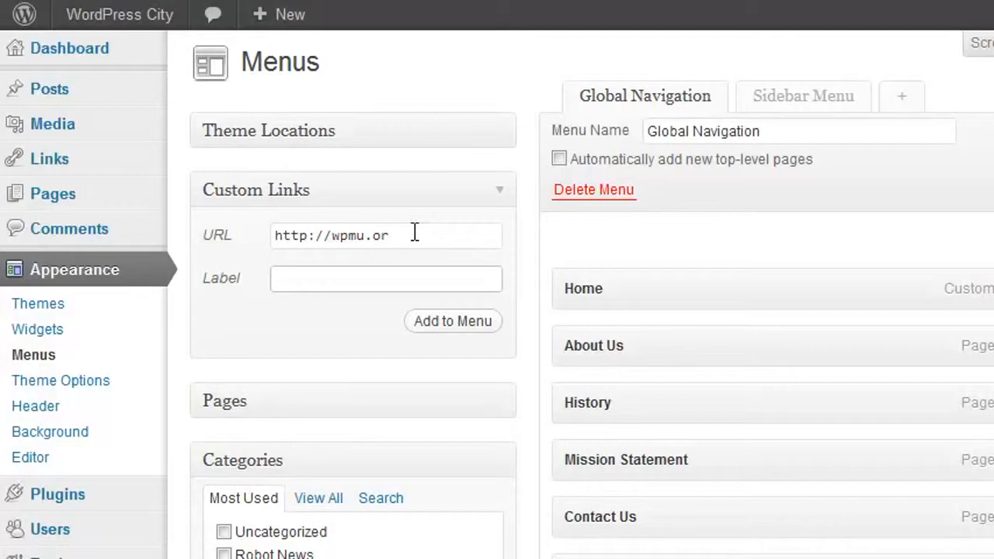
pyautogui.write('WPMU Site')
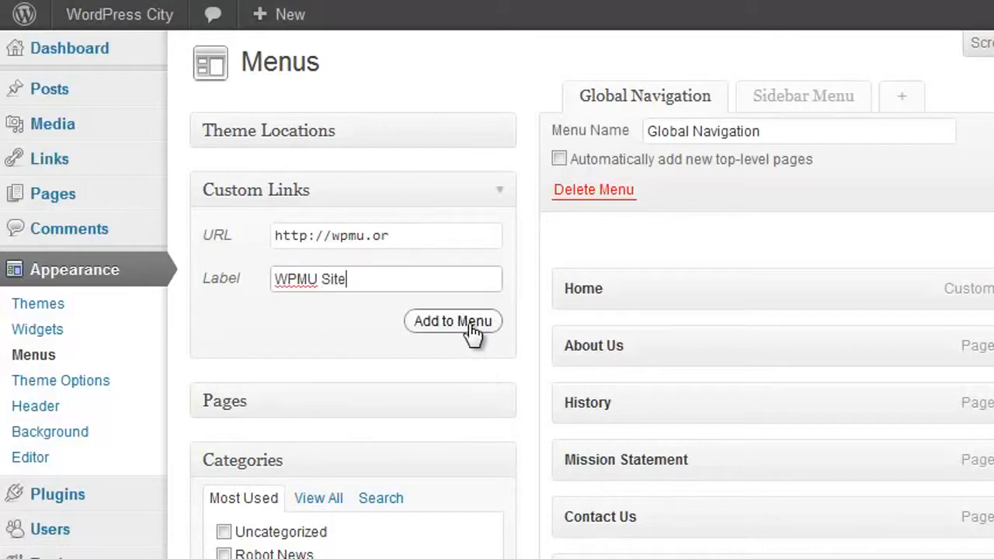
pyautogui.click(471, 329)
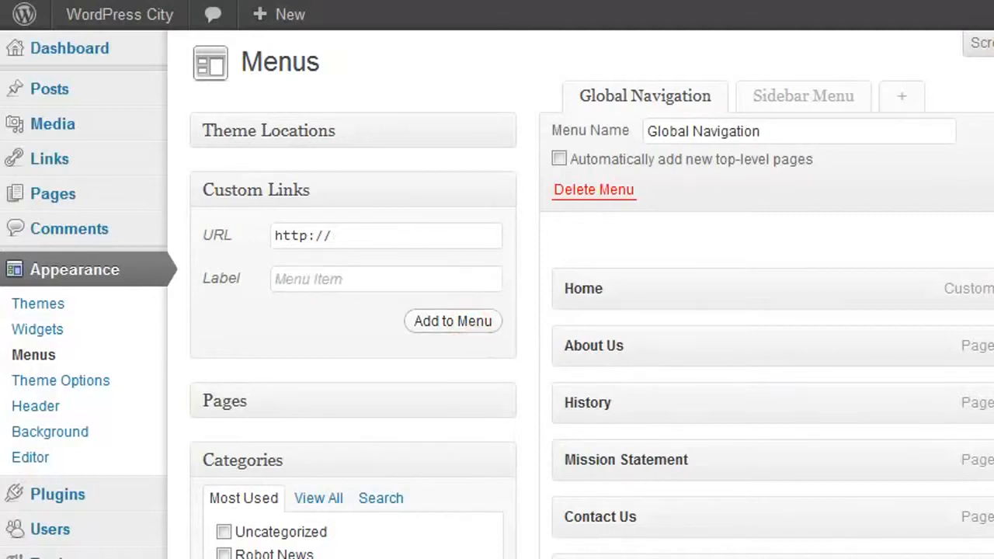
pyautogui.scroll(-5, 769, 350)
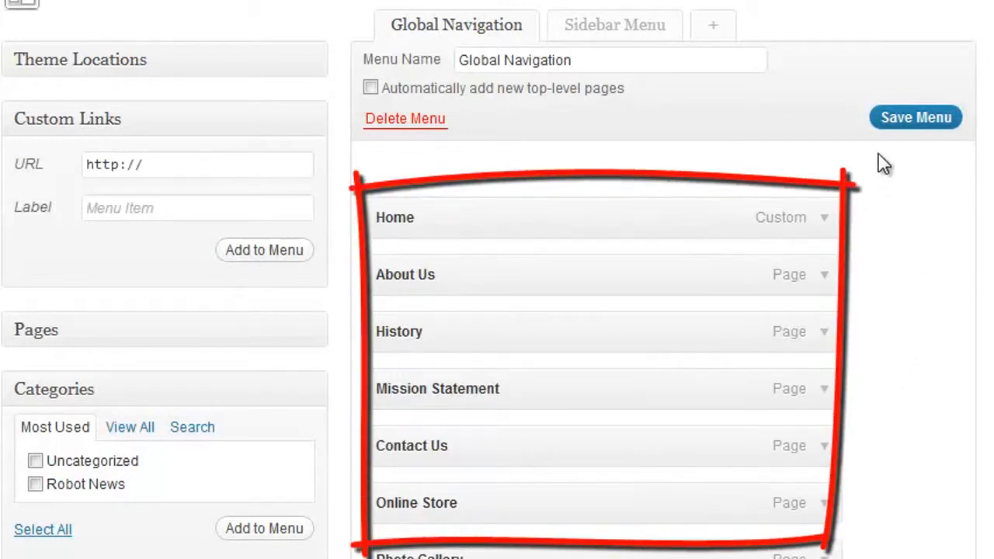
pyautogui.click(908, 118)
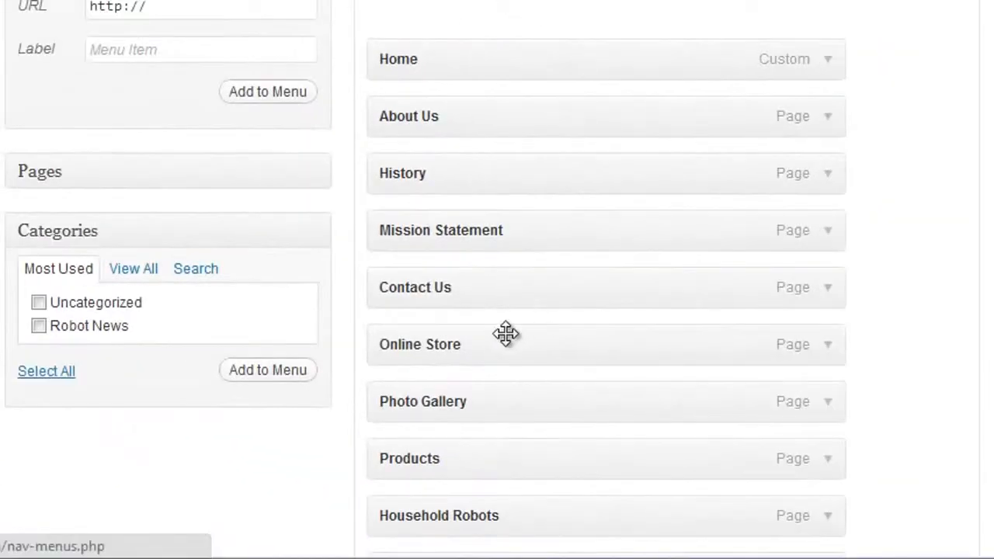
# Reorder the menu so that Photo Gallery and Products come before Online Store
pyautogui.moveTo(496, 402); pyautogui.dragTo(490, 340)
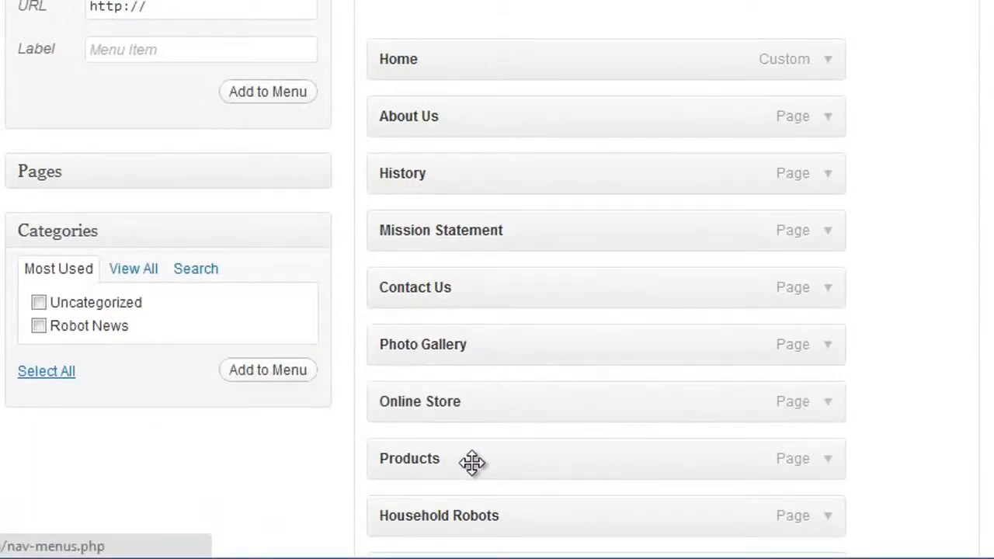
pyautogui.moveTo(472, 470); pyautogui.dragTo(469, 403)
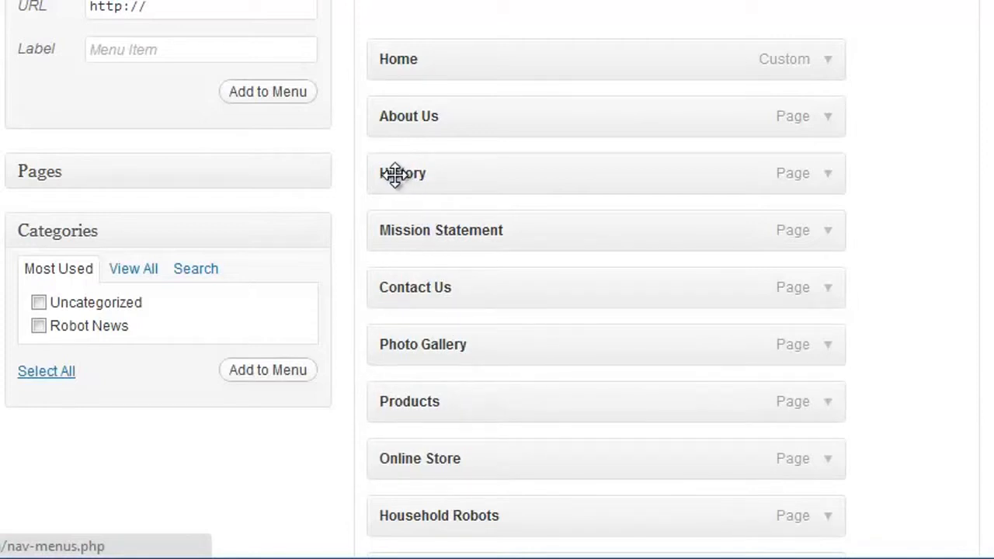
# Nest History and Mission Statement as sub-items under About Us and save the menu
pyautogui.moveTo(393, 173); pyautogui.dragTo(439, 172)
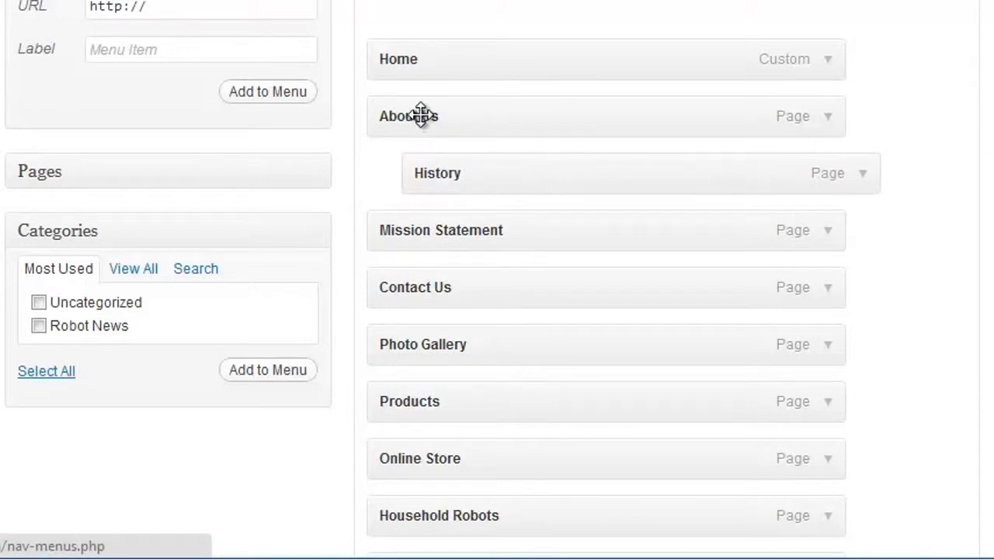
pyautogui.moveTo(404, 225); pyautogui.dragTo(449, 231)
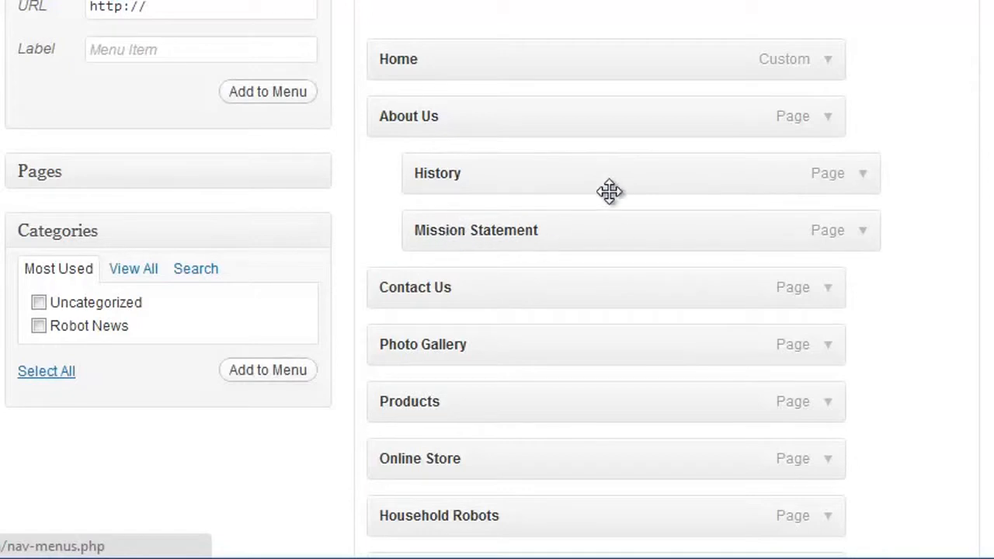
pyautogui.scroll(3, 876, 44)
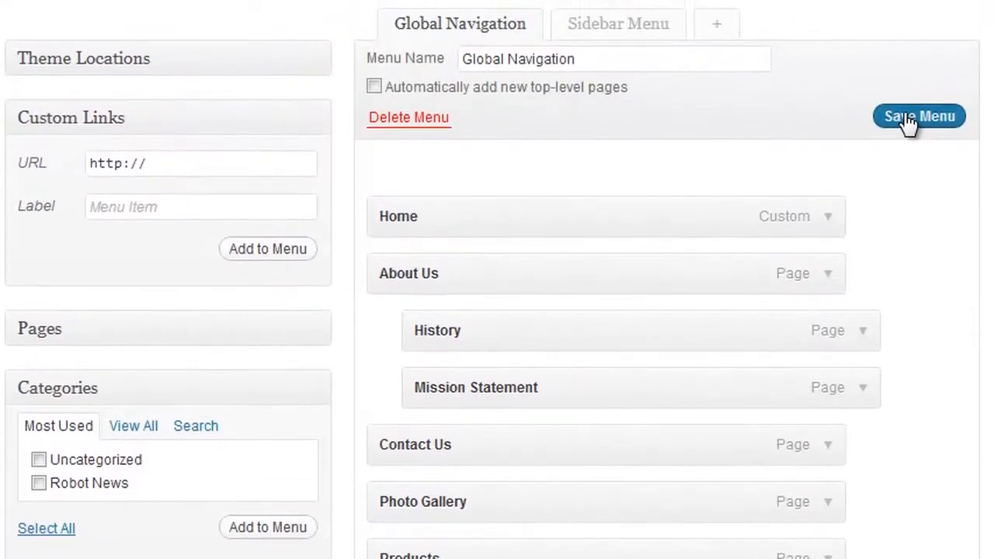
pyautogui.click(909, 119)
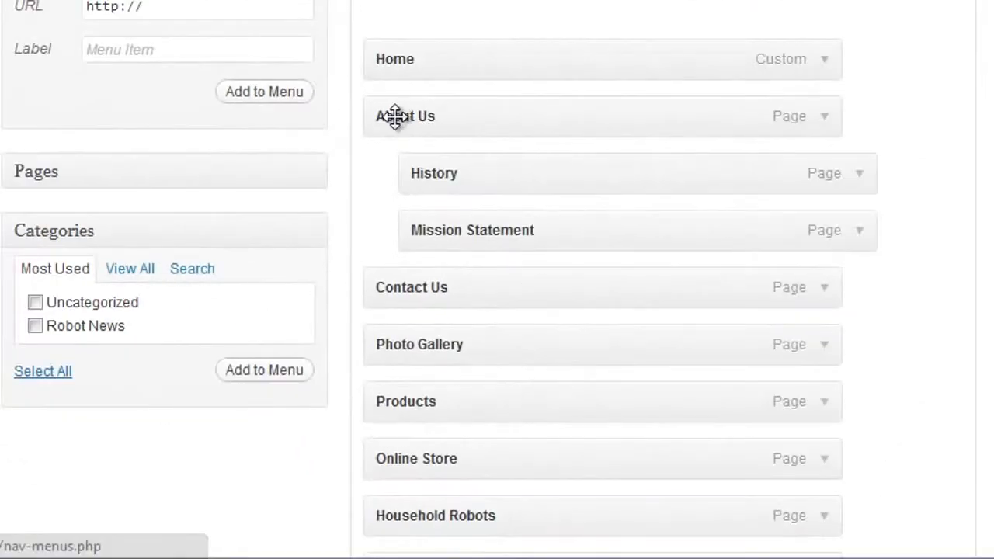
# Move About Us together with its sub-items further down the menu order
pyautogui.moveTo(393, 116); pyautogui.dragTo(389, 350)
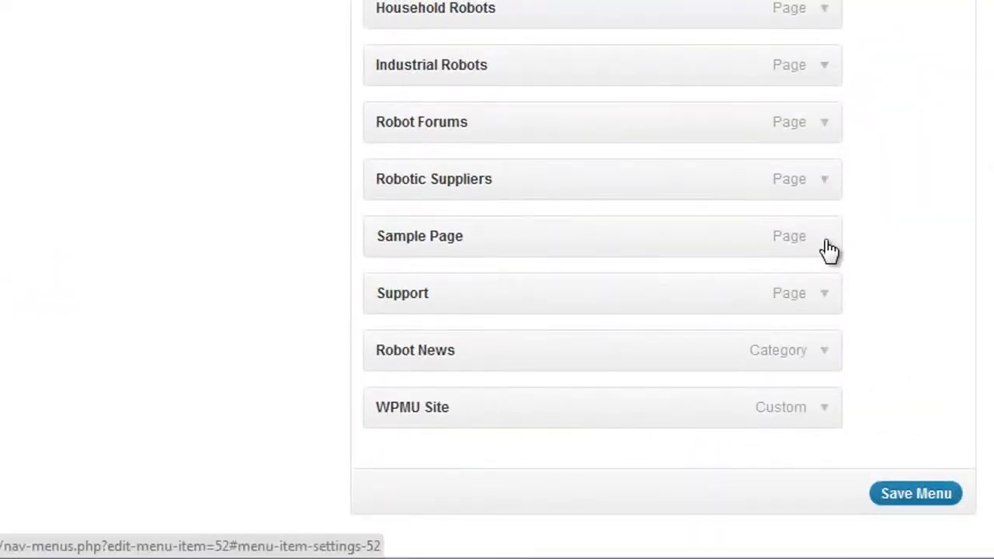
# Try the navigation label My New Sample Page on the Sample Page menu item and cancel the edit
pyautogui.click(825, 240)
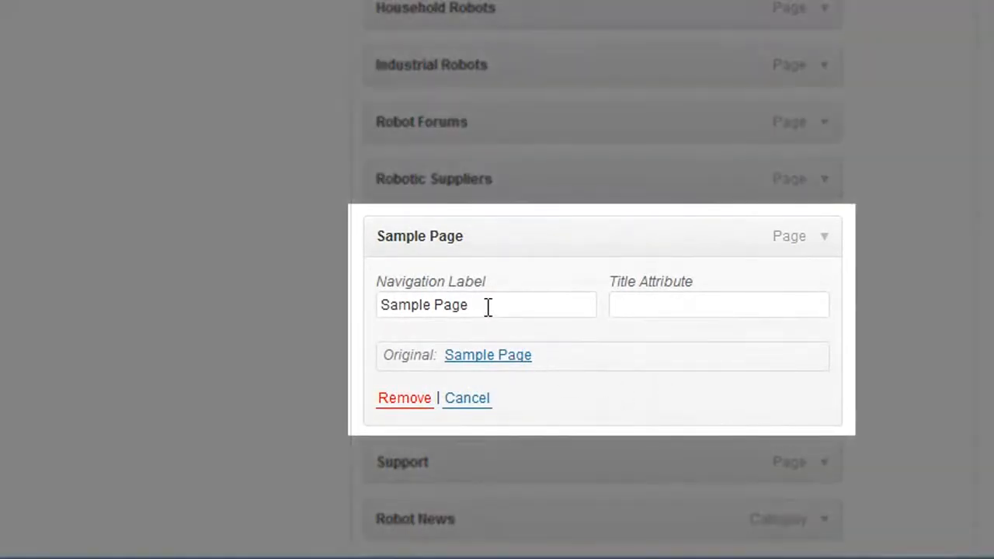
pyautogui.click(487, 305)
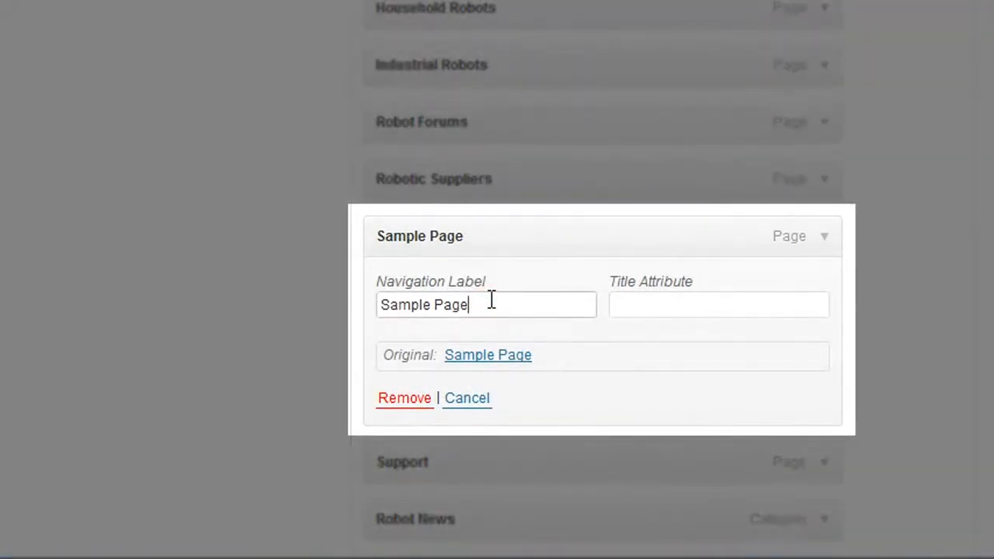
pyautogui.press('BackSpace')
pyautogui.press('BackSpace')
pyautogui.press('BackSpace')
pyautogui.press('BackSpace')
pyautogui.press('BackSpace')
pyautogui.press('BackSpace')
pyautogui.press('BackSpace')
pyautogui.press('BackSpace')
pyautogui.press('BackSpace')
pyautogui.press('BackSpace')
pyautogui.press('BackSpace')
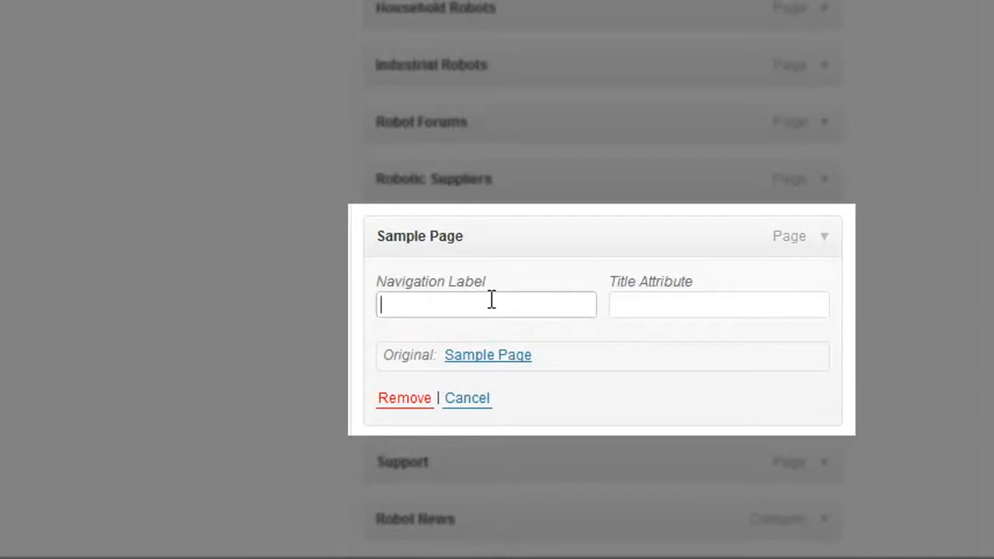
pyautogui.write('My New Sample Page')
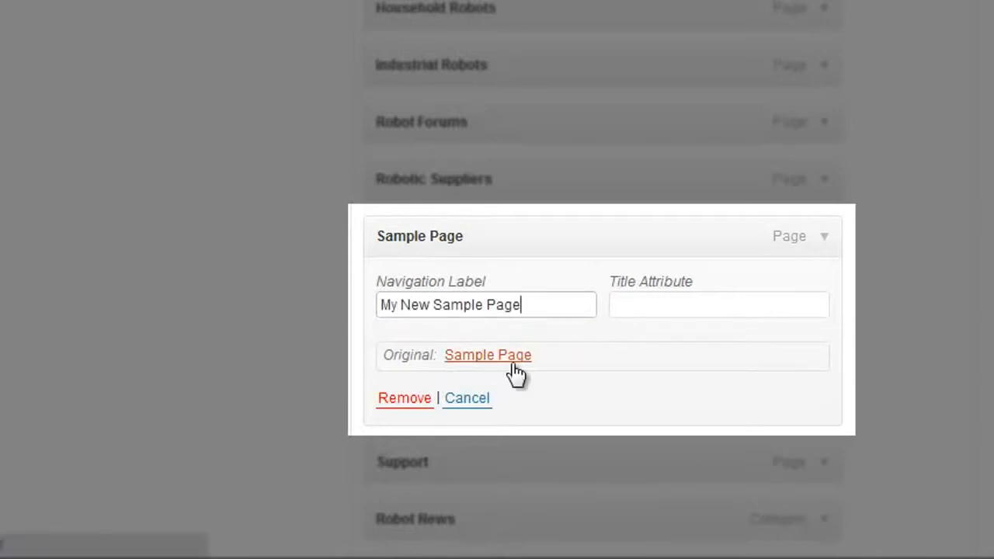
pyautogui.click(462, 399)
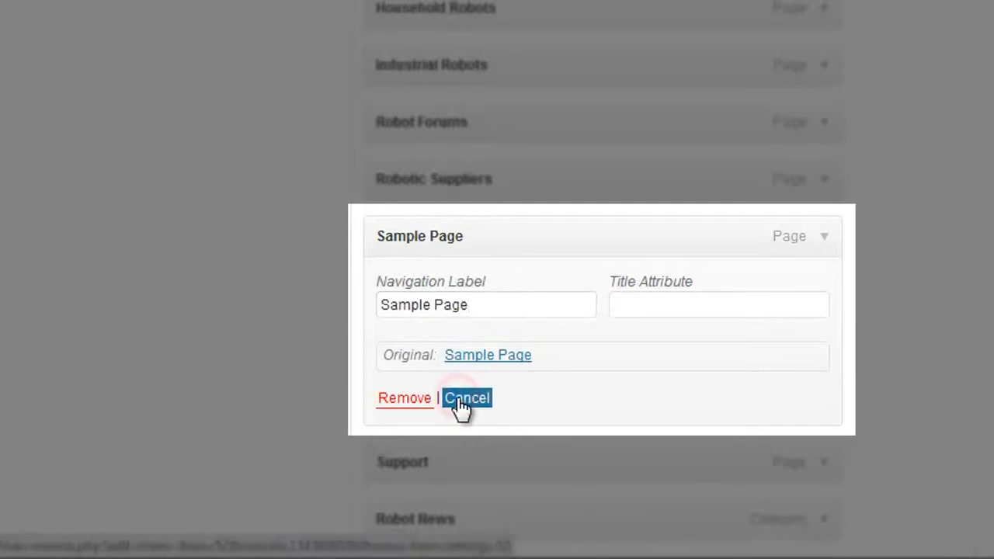
# Remove the Sample Page item from the Global Navigation menu
pyautogui.click(383, 398)
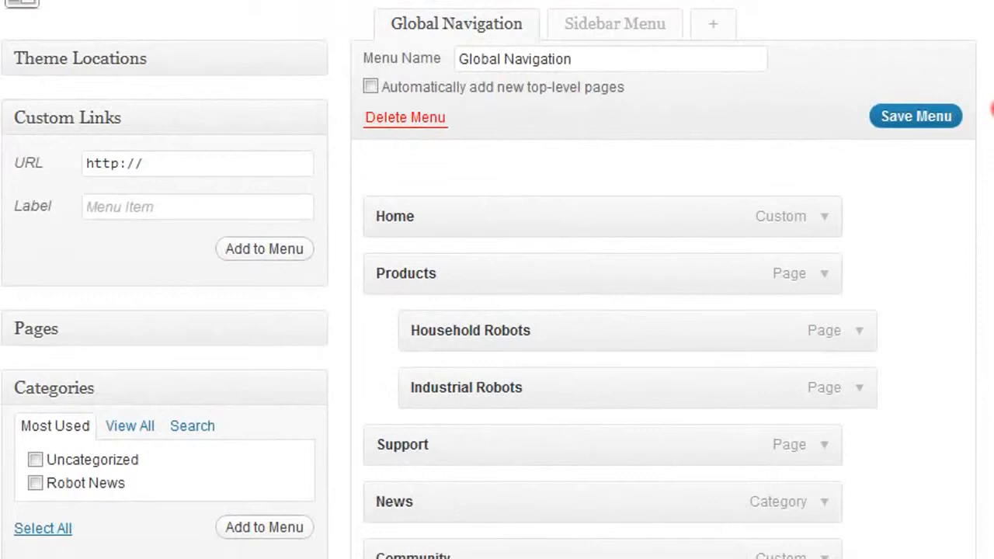
# Review the Global Navigation item list and inspect the navigation bar with its drop-down items on the live site
pyautogui.moveTo(993, 109); pyautogui.dragTo(993, 297)
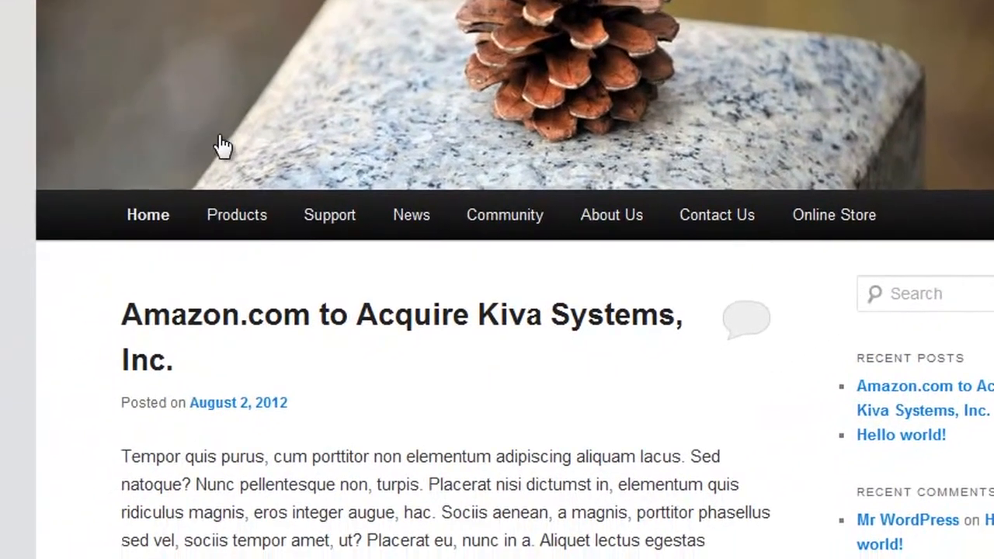
pyautogui.moveTo(215, 223)
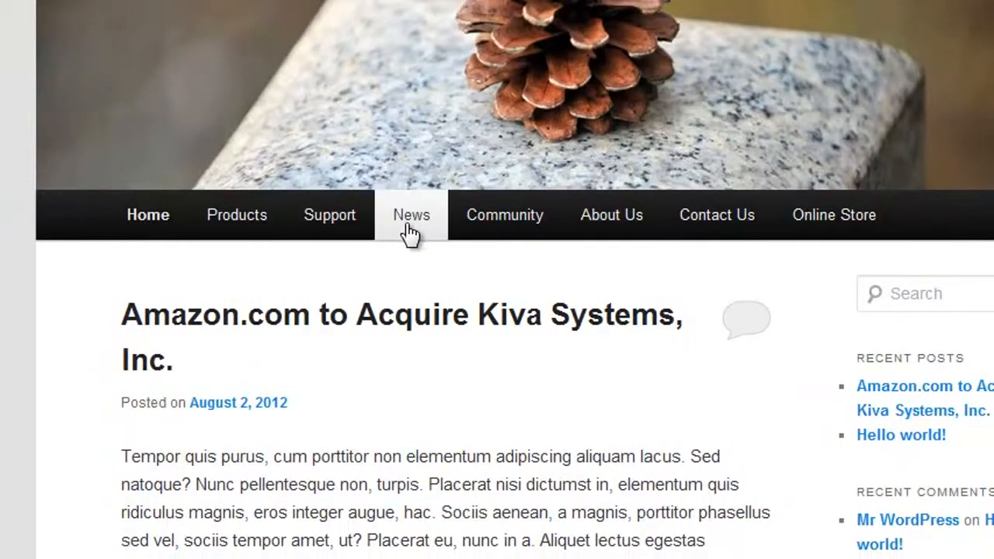
pyautogui.moveTo(506, 225)
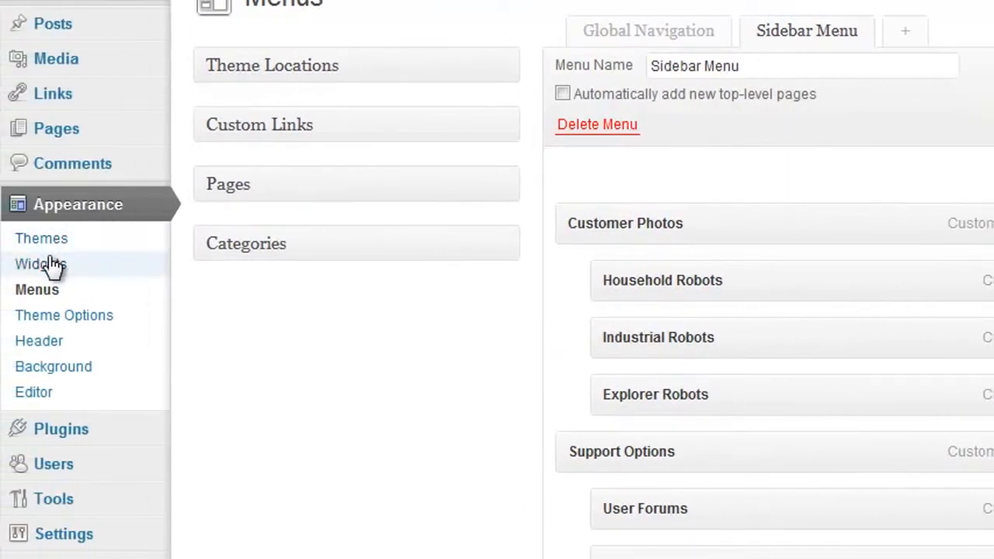
# Add a Custom Menu widget below Search in the Main Sidebar, titled My Side Items and using Sidebar Menu, and save it
pyautogui.click(40, 264)
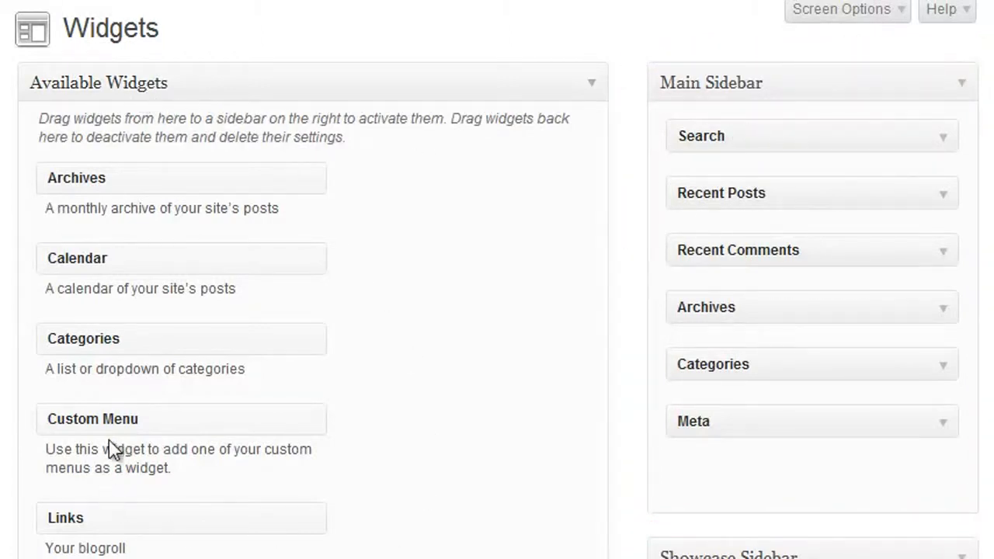
pyautogui.moveTo(82, 422); pyautogui.dragTo(731, 191)
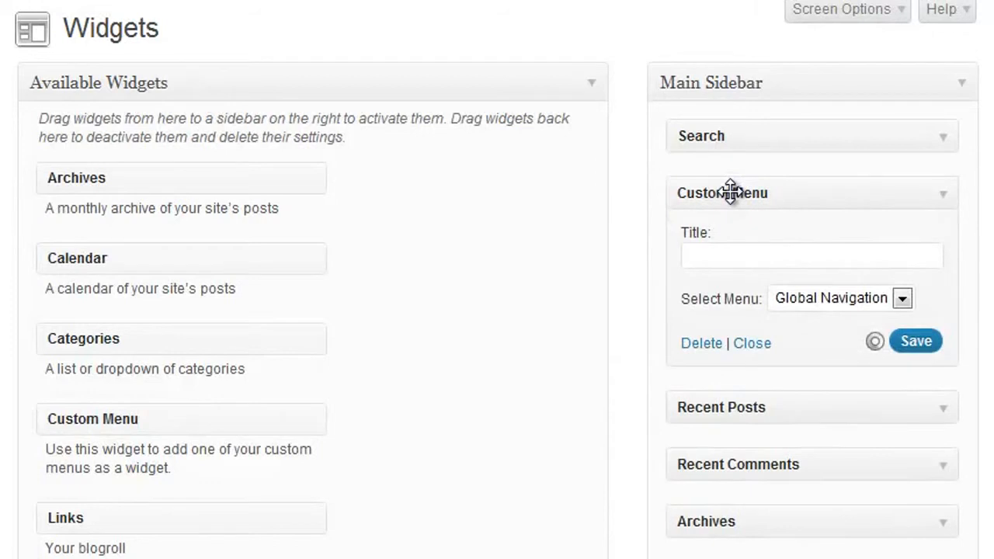
pyautogui.click(738, 251)
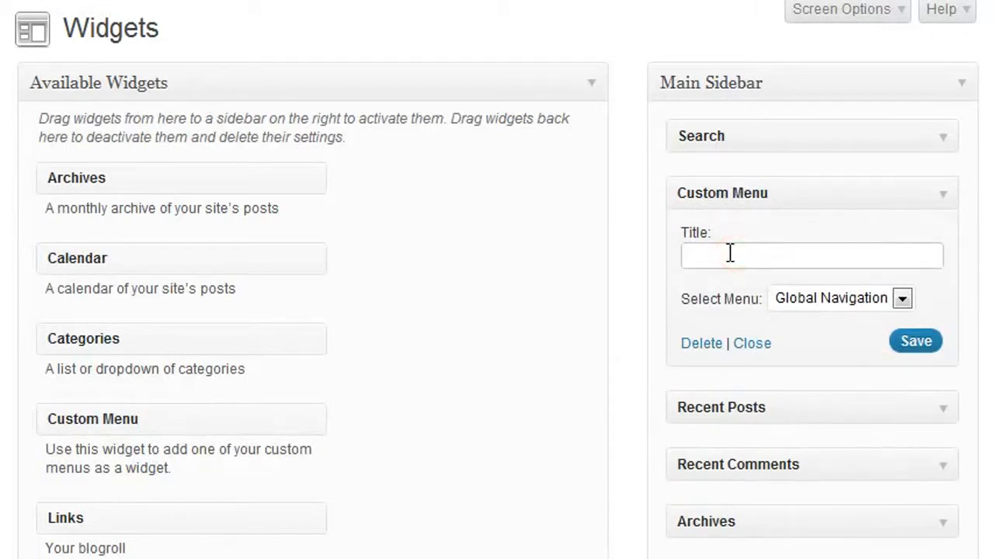
pyautogui.write('My Side Items')
pyautogui.click(903, 300)
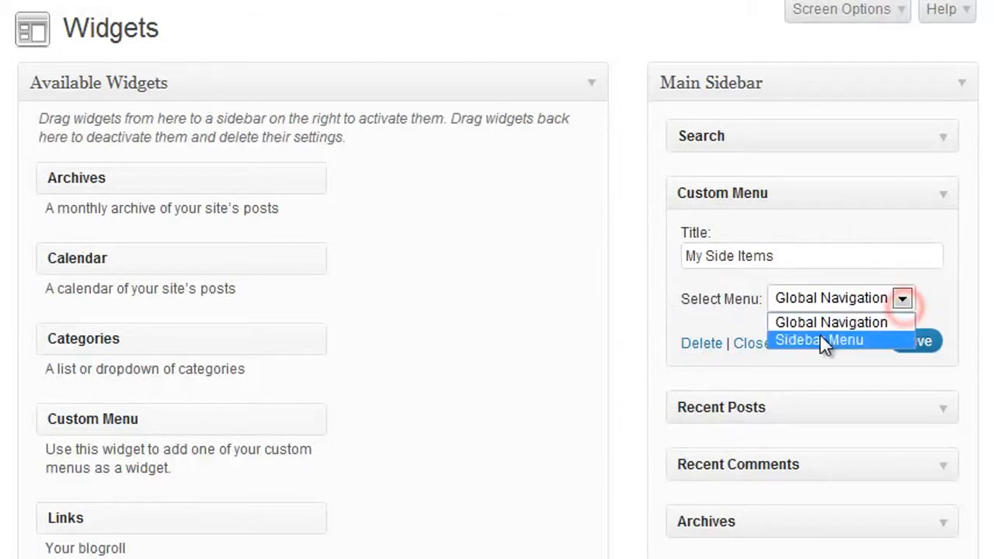
pyautogui.click(820, 339)
pyautogui.click(917, 342)
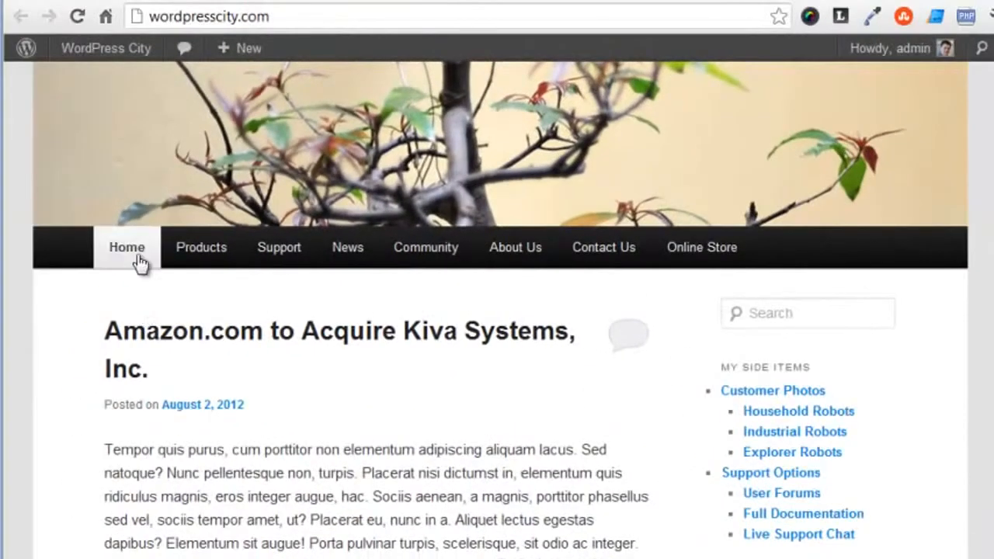
# Check the live site's navigation bar from Products to Online Store, including the sub-items under About Us
pyautogui.moveTo(227, 255)
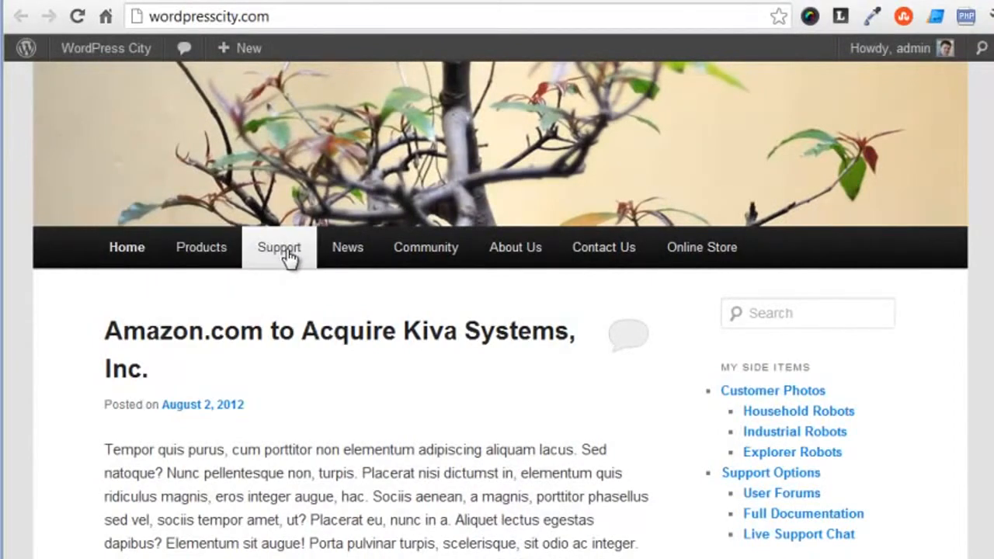
pyautogui.moveTo(505, 256)
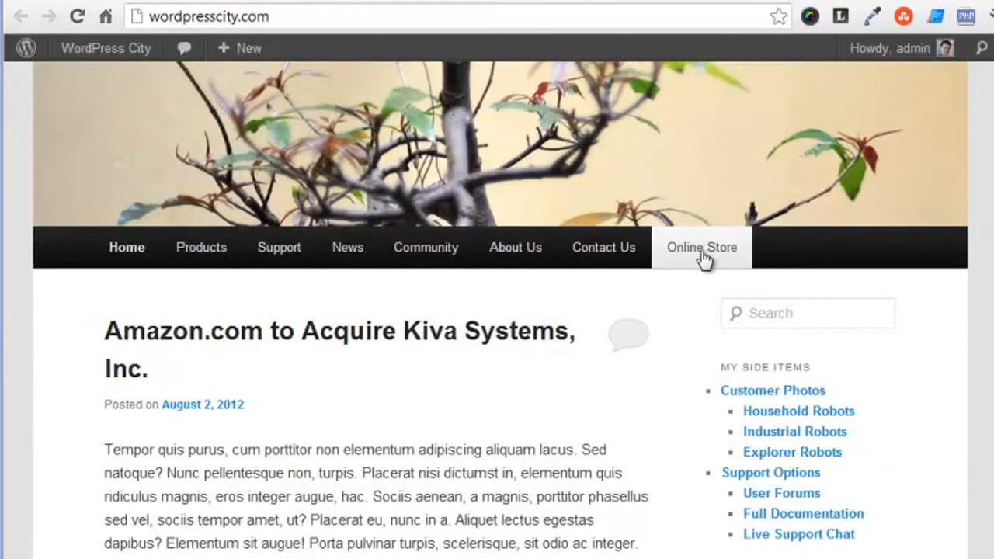
pyautogui.moveTo(544, 253)
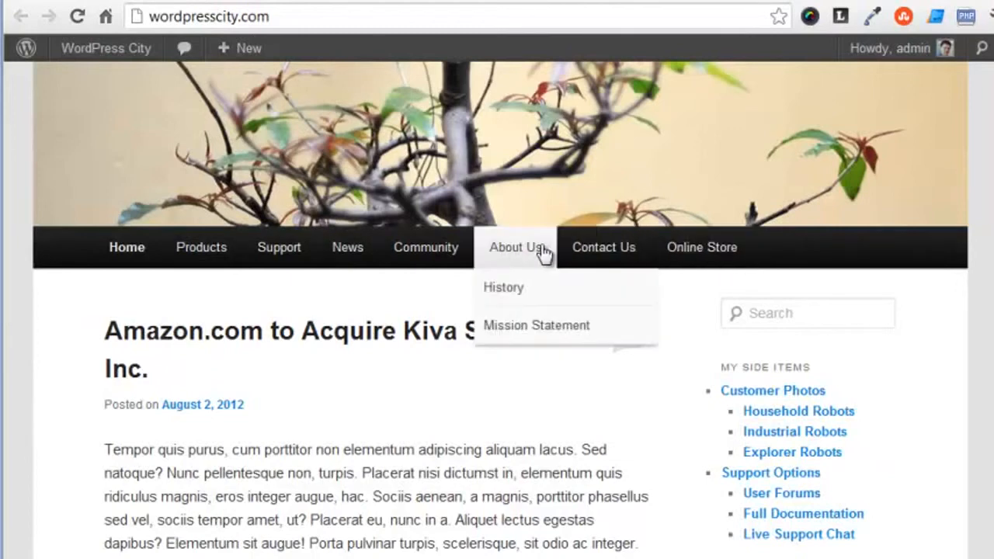